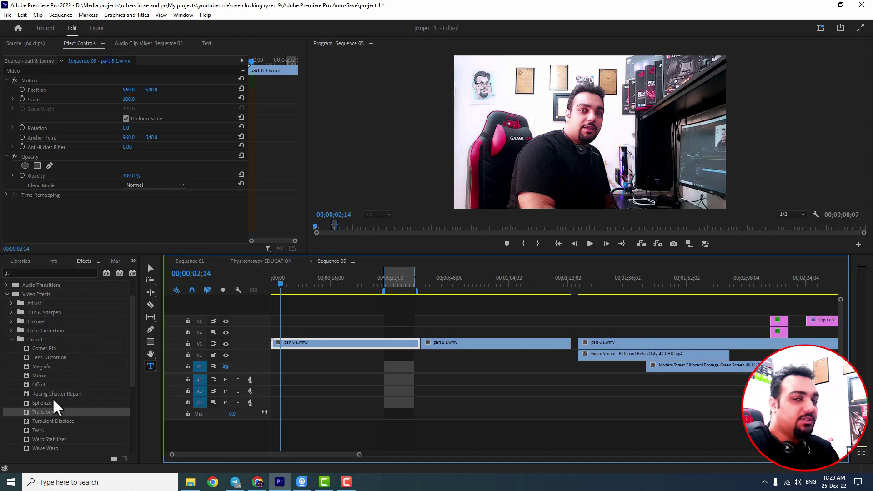
# - Try the Rolling Shutter Repair effect on the first part 8 1.wmv clip on V3 and delete it
pyautogui.moveTo(57, 394); pyautogui.dragTo(384, 348)
pyautogui.scroll(-2, 272, 159)
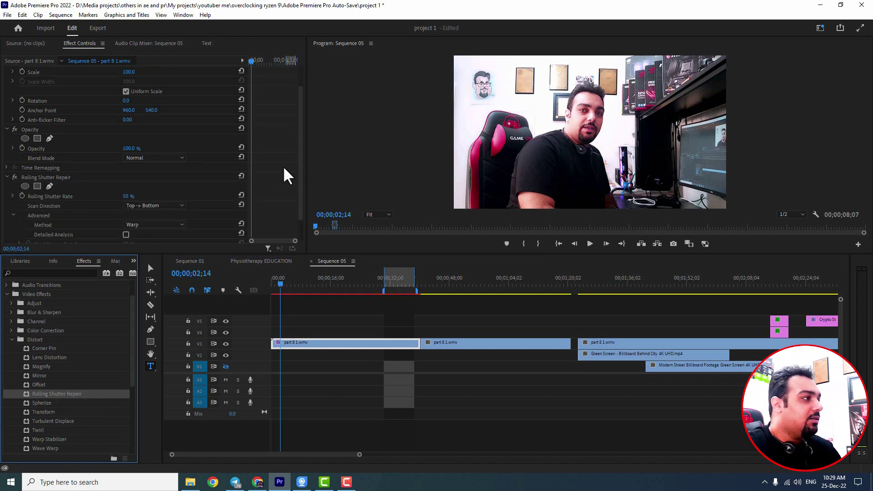
pyautogui.scroll(-1, 284, 168)
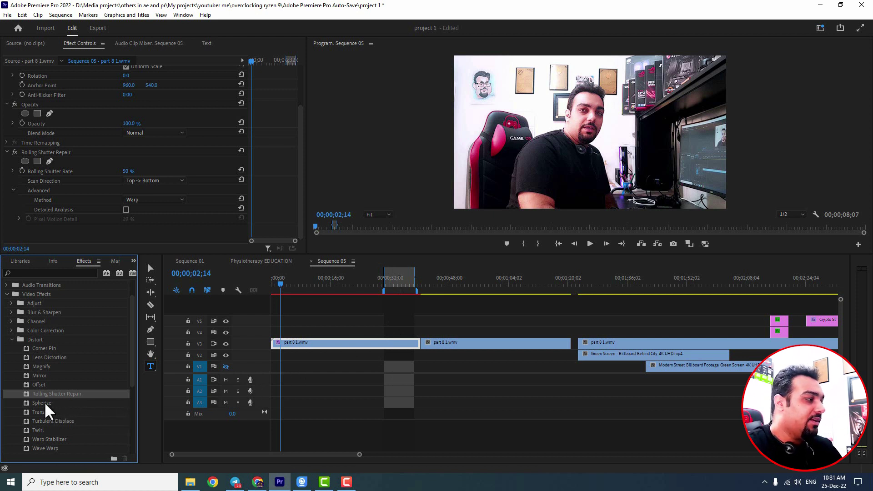
pyautogui.click(43, 153)
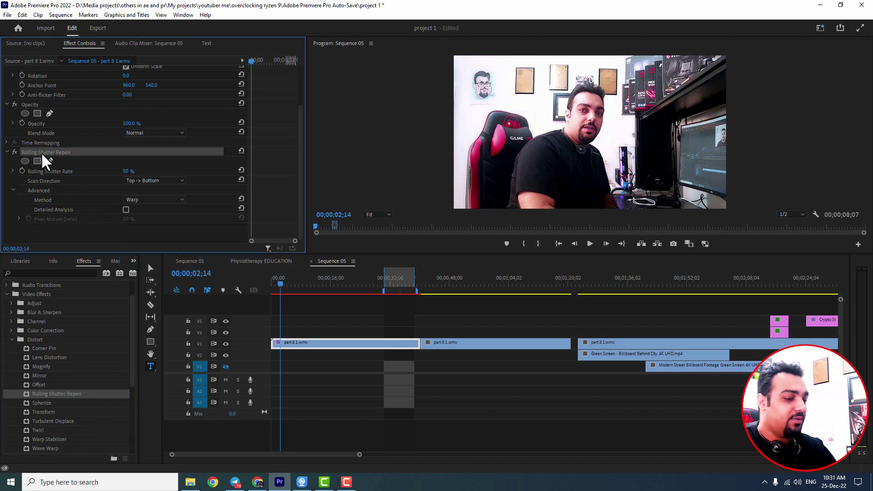
pyautogui.press('Delete')
# - Reapply Rolling Shutter Repair to the same first clip to check its settings and remove it again
pyautogui.moveTo(46, 395); pyautogui.dragTo(356, 345)
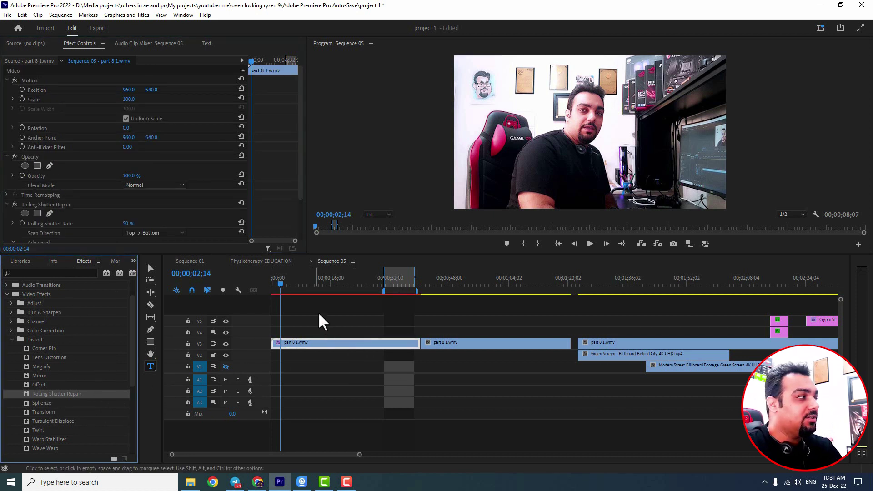
pyautogui.scroll(-3, 252, 109)
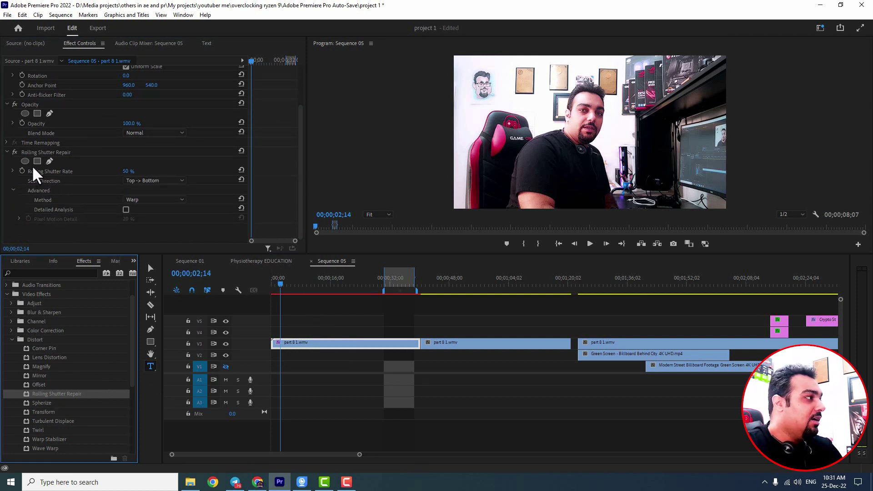
pyautogui.click(47, 154)
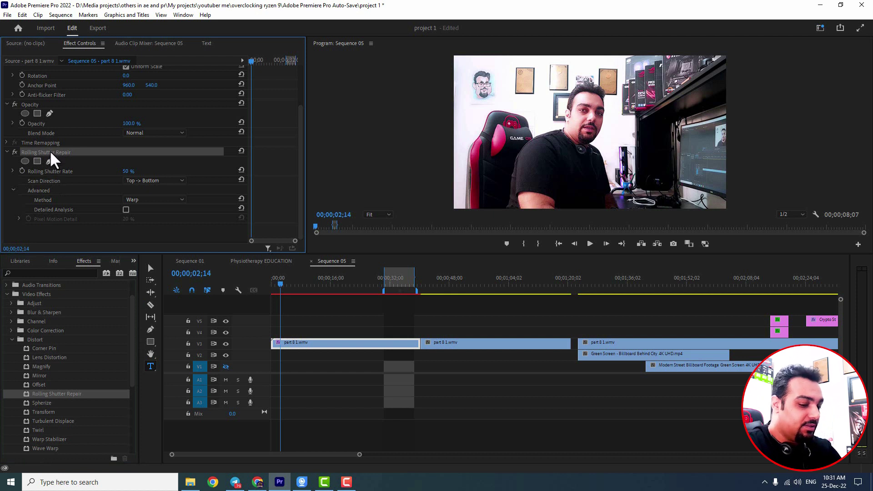
pyautogui.press('Delete')
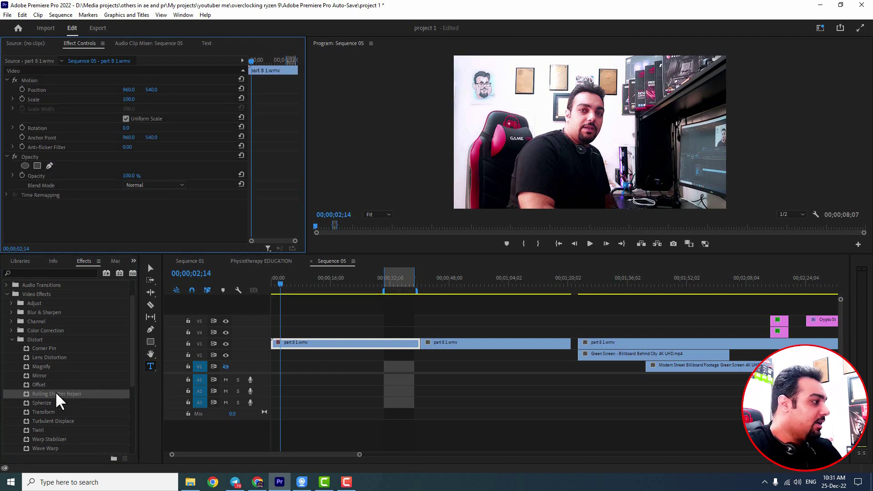
# - Apply the Spherize distort effect to the first part 8 1.wmv clip and set its radius to 163
pyautogui.moveTo(40, 402); pyautogui.dragTo(355, 344)
pyautogui.scroll(-1, 128, 223)
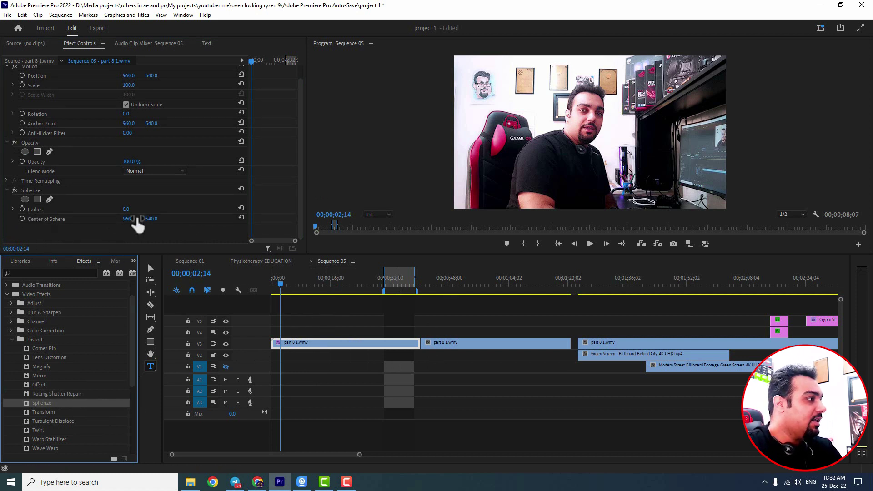
pyautogui.moveTo(130, 210)
pyautogui.mouseDown()
pyautogui.moveTo(222, 210)
pyautogui.moveTo(134, 210)
pyautogui.mouseUp()
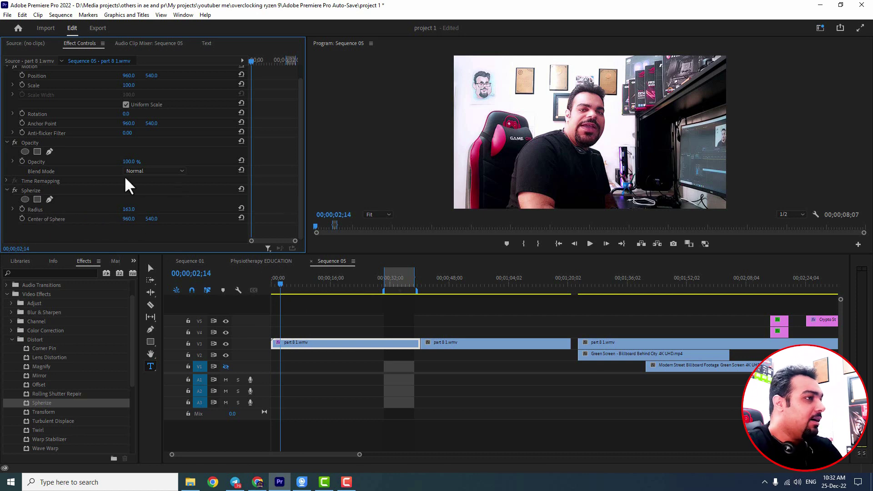
# - Place the sphere's centre over one of the man's eyes at 913.5, 391.0 and reduce the radius to 43
pyautogui.click(30, 190)
pyautogui.click(585, 114)
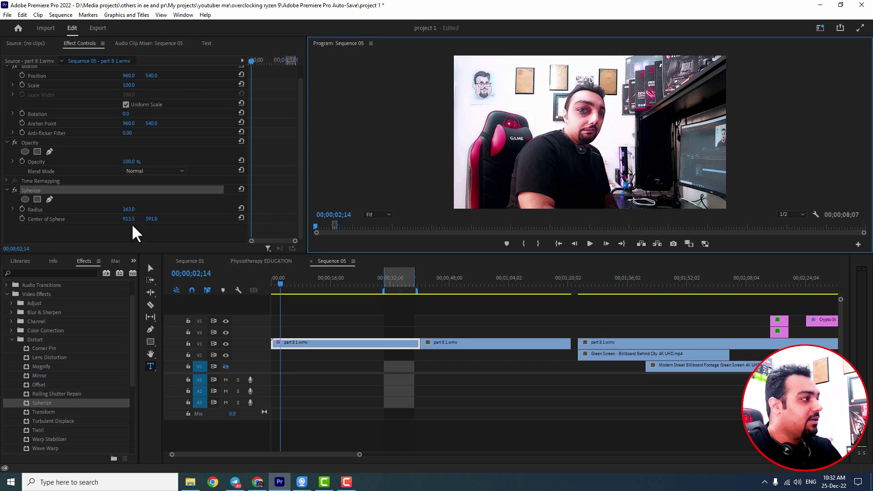
pyautogui.moveTo(129, 209); pyautogui.dragTo(74, 209)
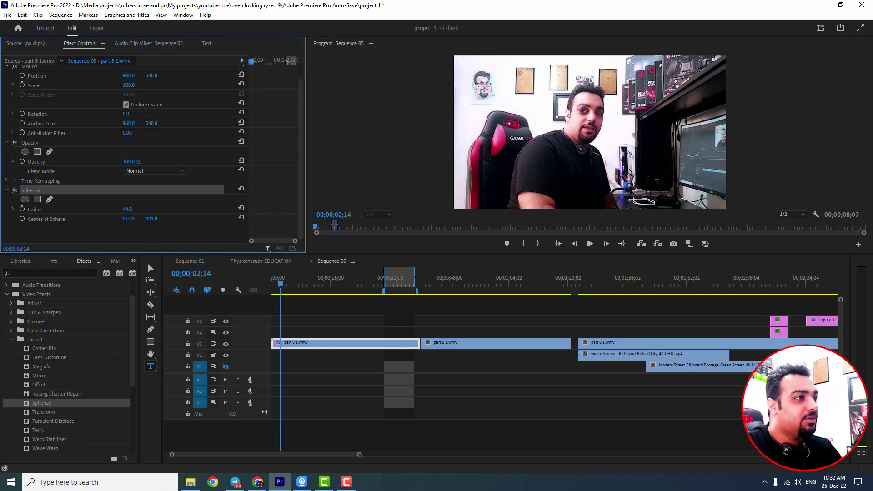
pyautogui.click(546, 144)
pyautogui.click(38, 191)
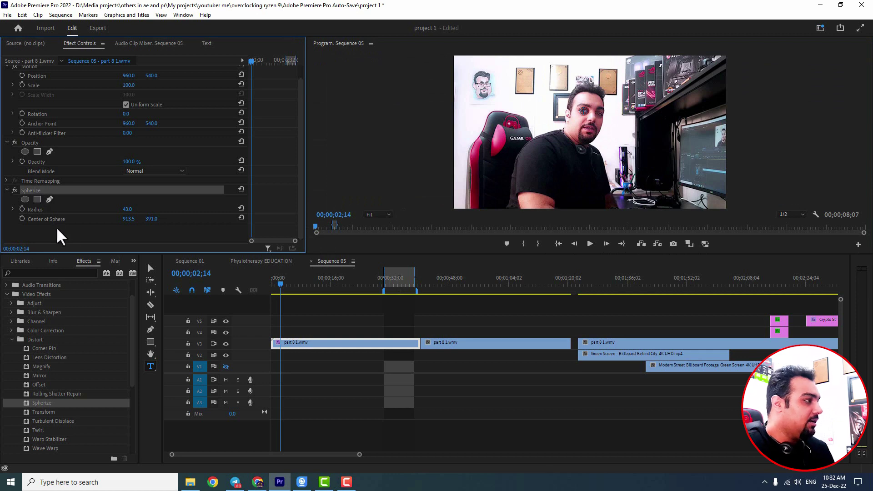
# - Duplicate the Spherize effect and place the copy's centre over the man's other eye at 1022.5, 410.2
pyautogui.hotkey('ctrl', 'v')
pyautogui.click(30, 230)
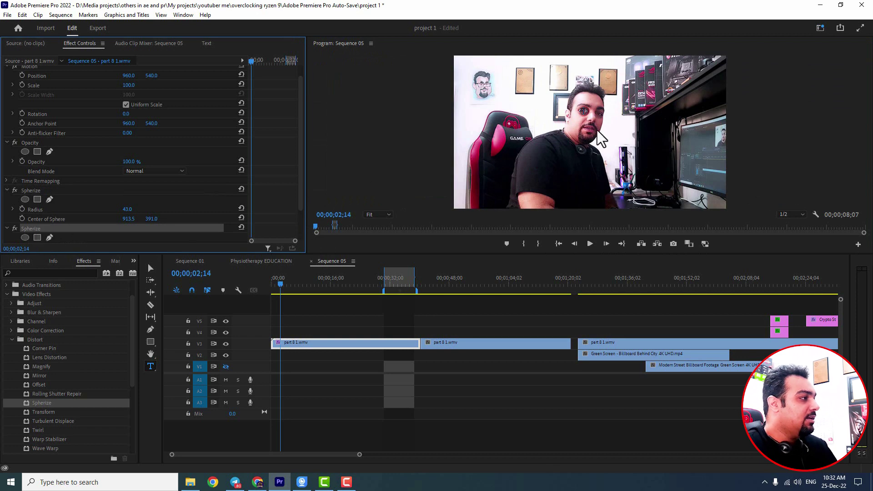
pyautogui.click(601, 114)
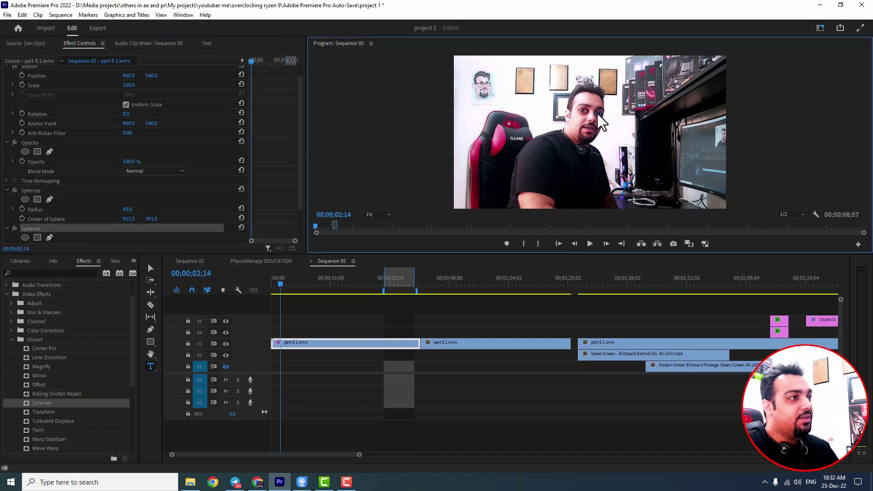
# - Play the first clip from 00;00;02;14 and replay it from 00;00;01;29 to check the spherized eyes
pyautogui.click(392, 343)
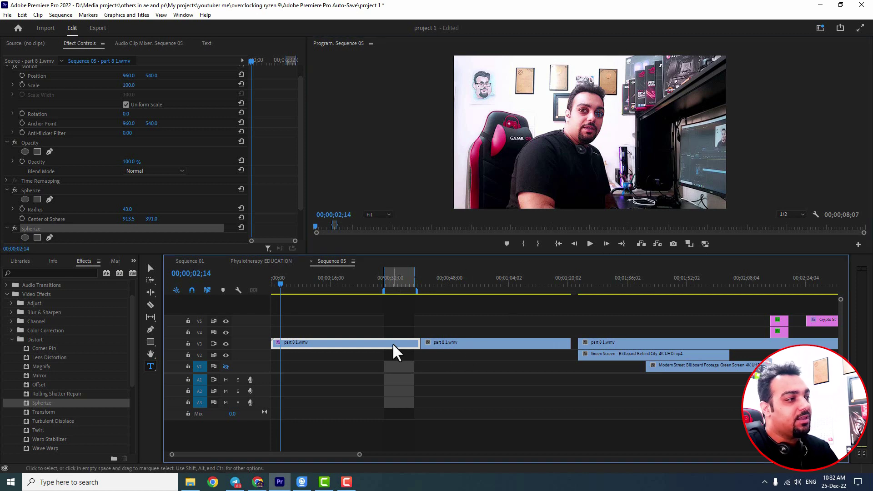
pyautogui.click(354, 317)
pyautogui.click(355, 343)
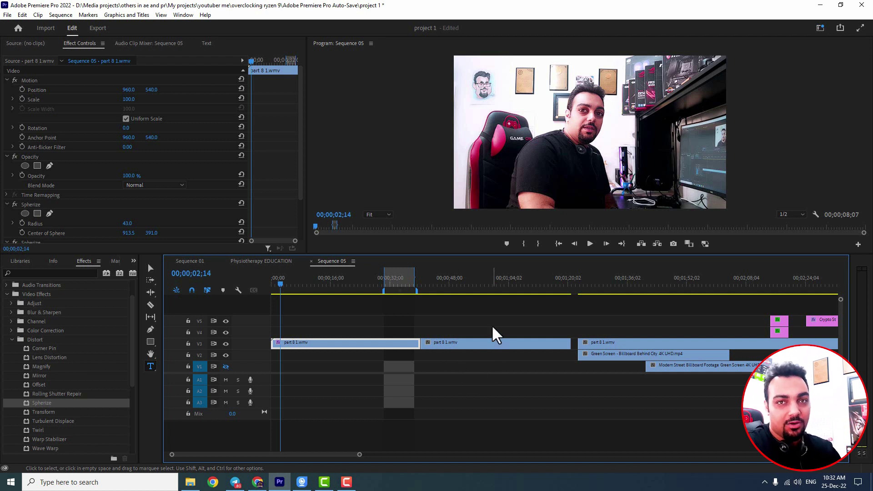
pyautogui.press('space')
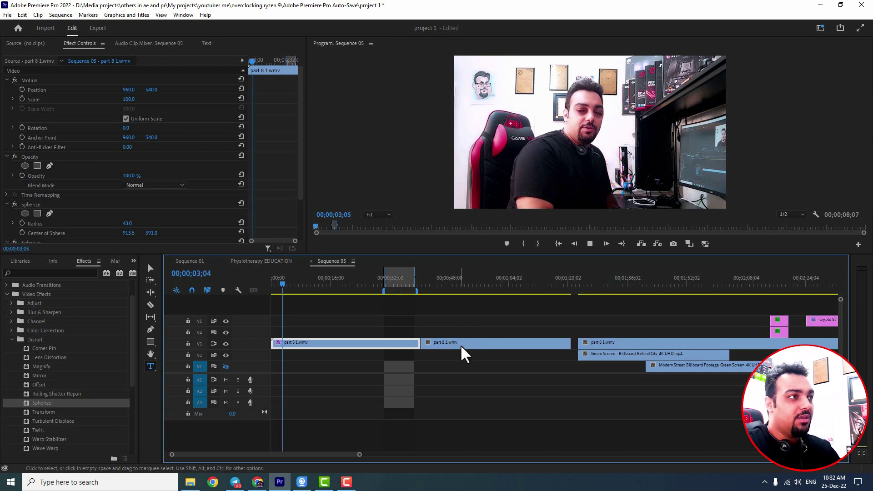
pyautogui.press('space')
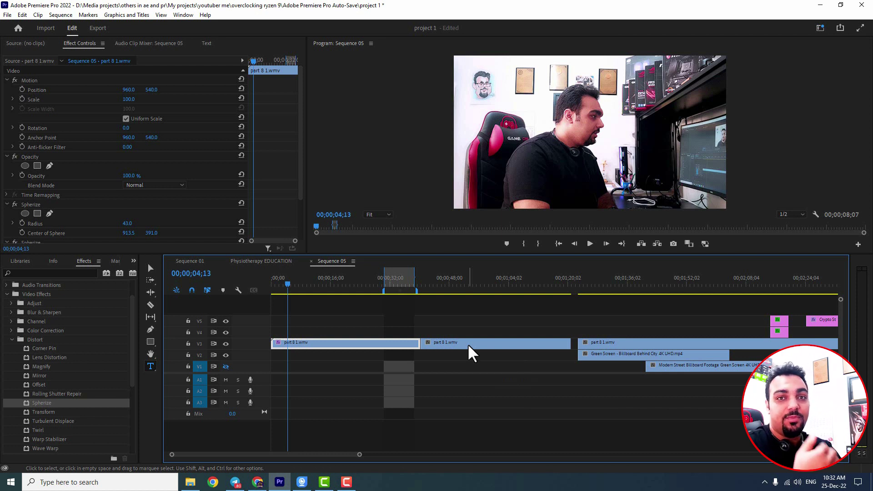
pyautogui.press('space')
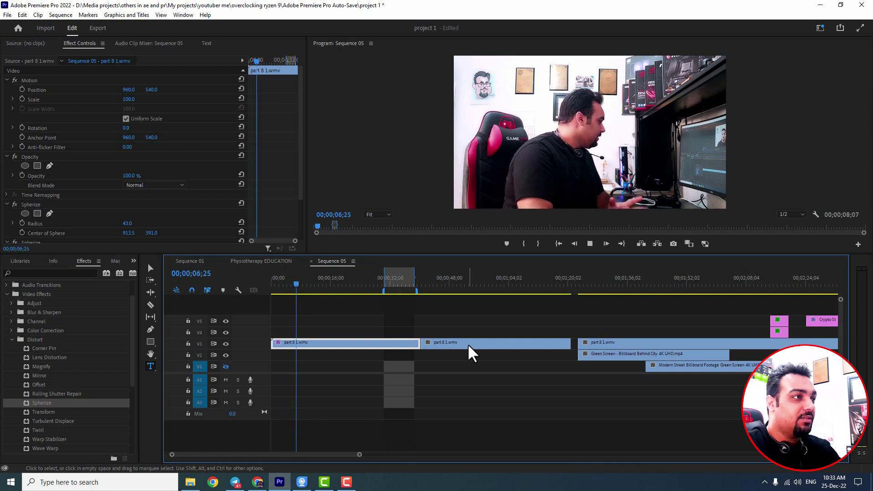
pyautogui.press('space')
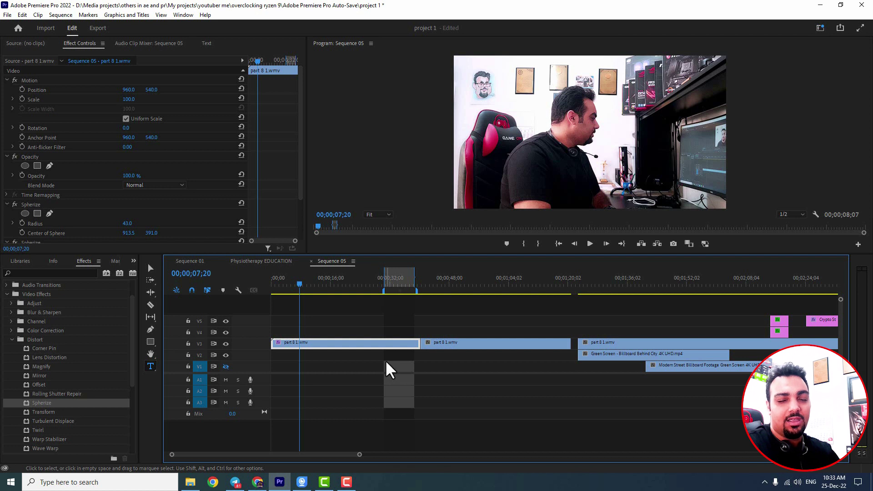
pyautogui.click(282, 284)
pyautogui.click(278, 284)
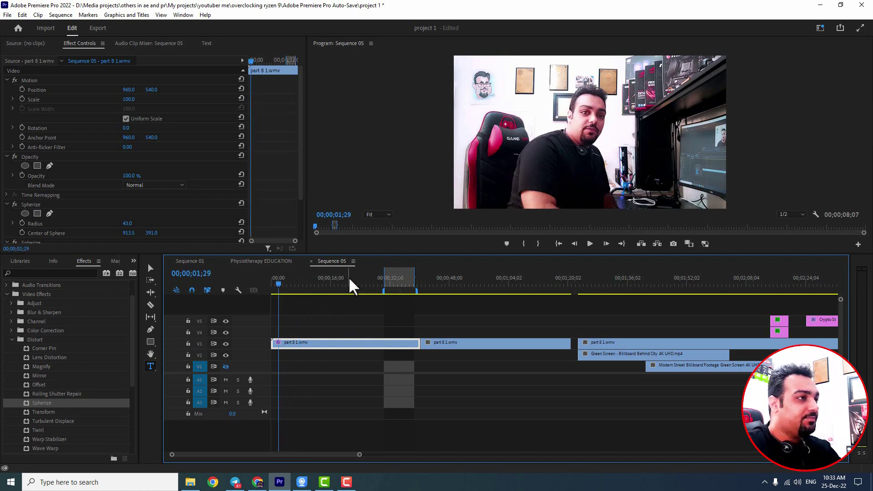
pyautogui.press('space')
pyautogui.press('space')
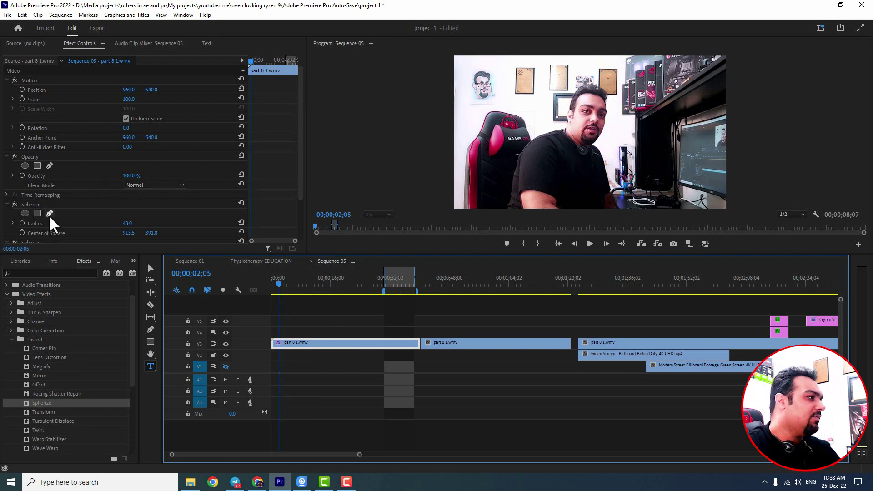
# - Delete the second Spherize effect from the first clip
pyautogui.scroll(-2, 99, 187)
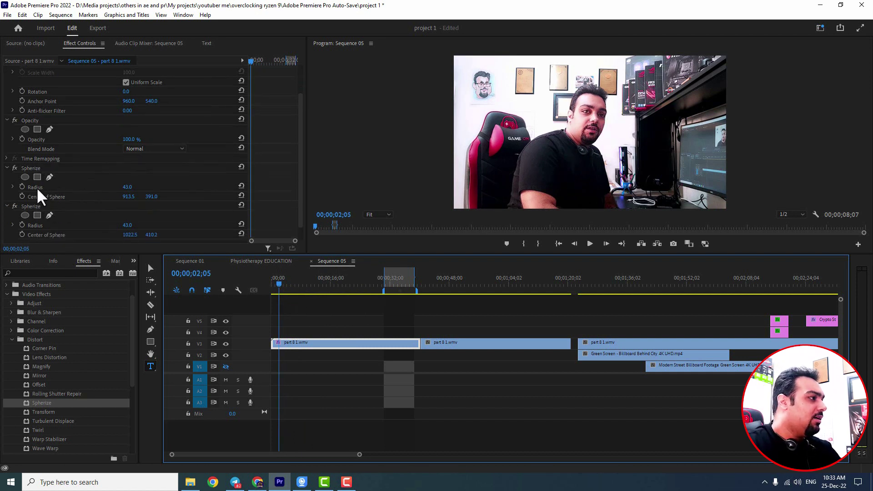
pyautogui.scroll(-1, 39, 187)
pyautogui.click(29, 189)
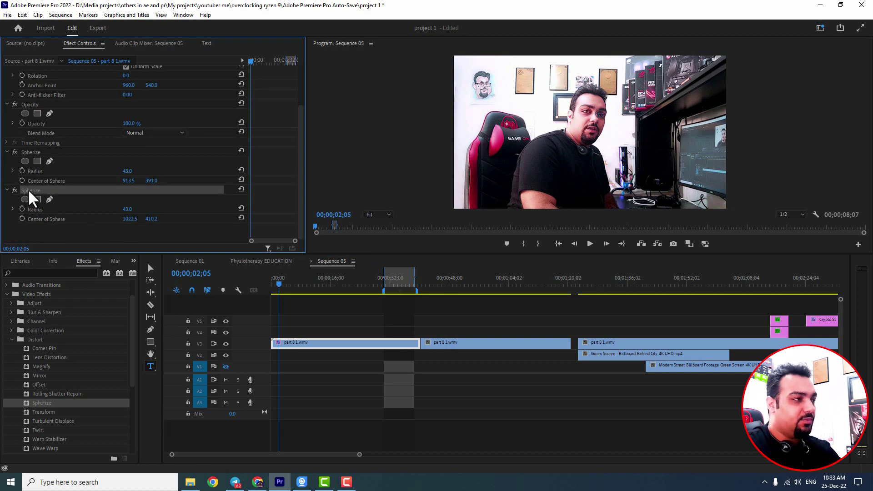
pyautogui.press('Delete')
# - Set the Spherize radius to 309, move its centre to about 471, 474, and start keyframing Center of Sphere at 00;00;02;05
pyautogui.moveTo(127, 171); pyautogui.dragTo(154, 176)
pyautogui.moveTo(583, 111); pyautogui.dragTo(520, 123)
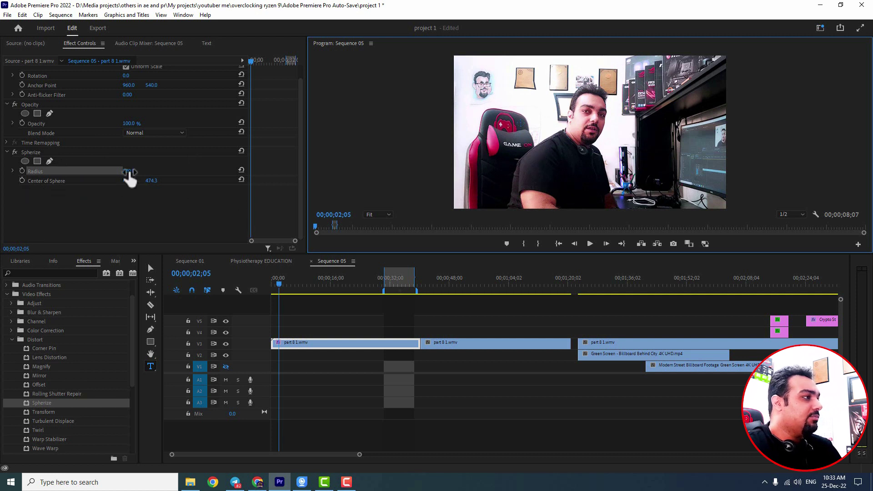
pyautogui.click(21, 180)
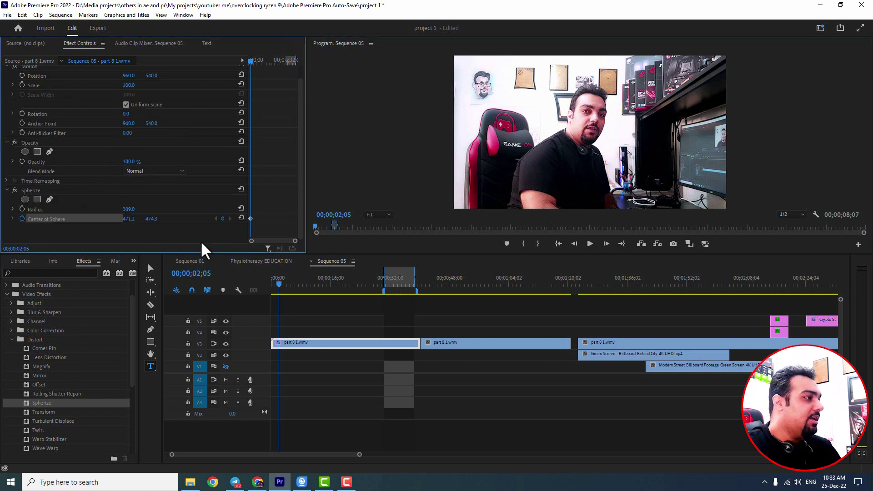
# - Add a Center of Sphere keyframe at 00;00;03;04 with the sphere moved onto the man's forehead at 961.6, 330.1
pyautogui.press('space')
pyautogui.press('space')
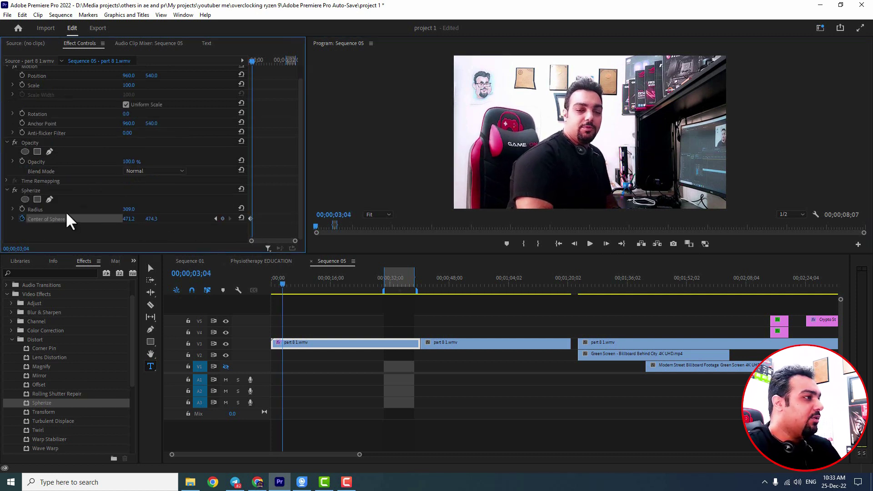
pyautogui.click(33, 190)
pyautogui.moveTo(520, 123); pyautogui.dragTo(590, 102)
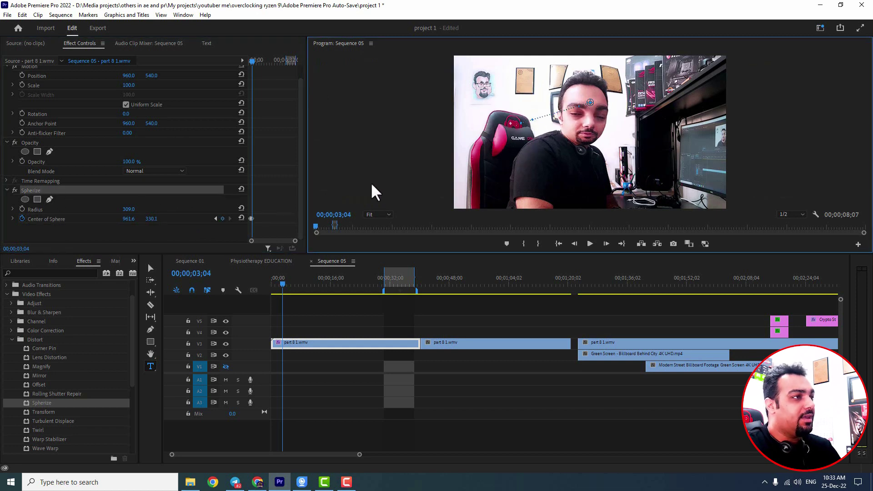
# - Keyframe the sphere's centre at 1131.5, 737.1 further along the clip and at 1496.9, 275.6 at 00;00;06;22
pyautogui.press('space')
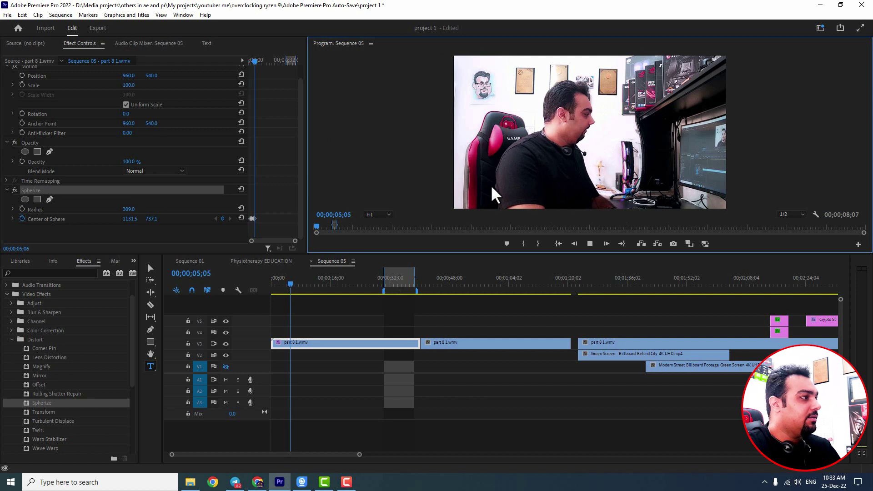
pyautogui.press('space')
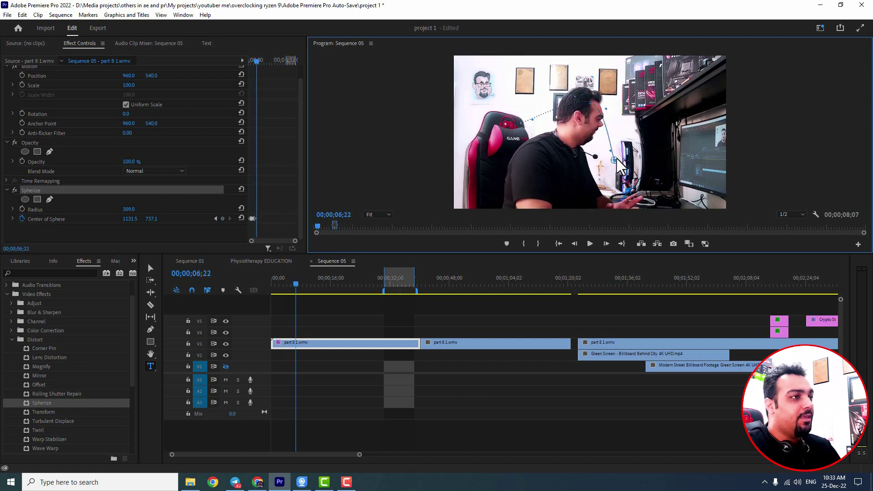
pyautogui.moveTo(617, 159); pyautogui.dragTo(668, 94)
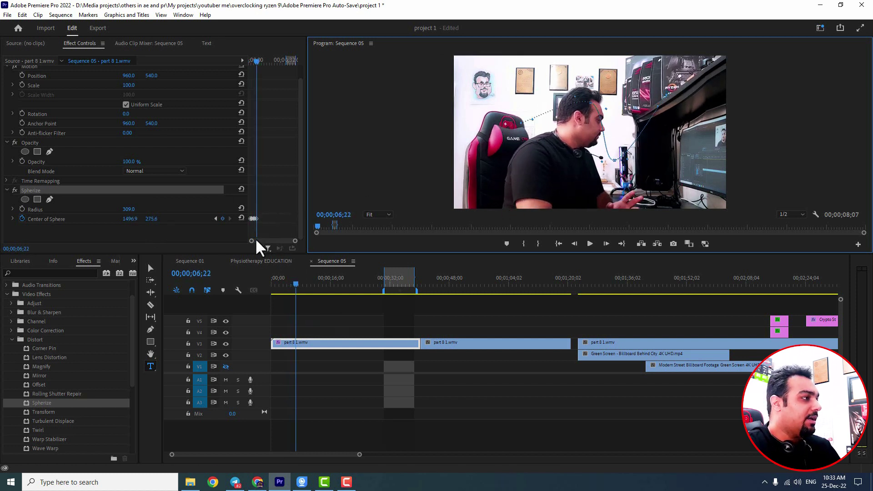
# - Preview the moving Spherize distortion from the clip's start and scrub through its keyframes up to 00;00;06;00
pyautogui.moveTo(295, 240); pyautogui.dragTo(287, 241)
pyautogui.click(252, 62)
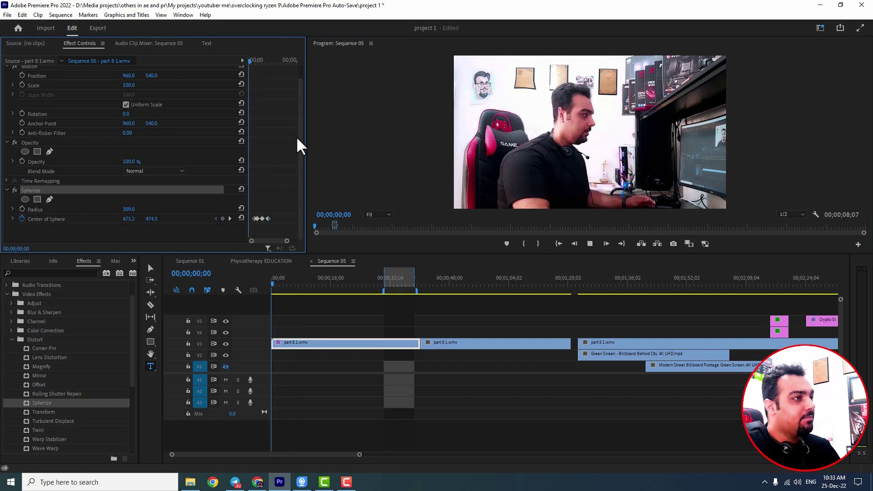
pyautogui.press('space')
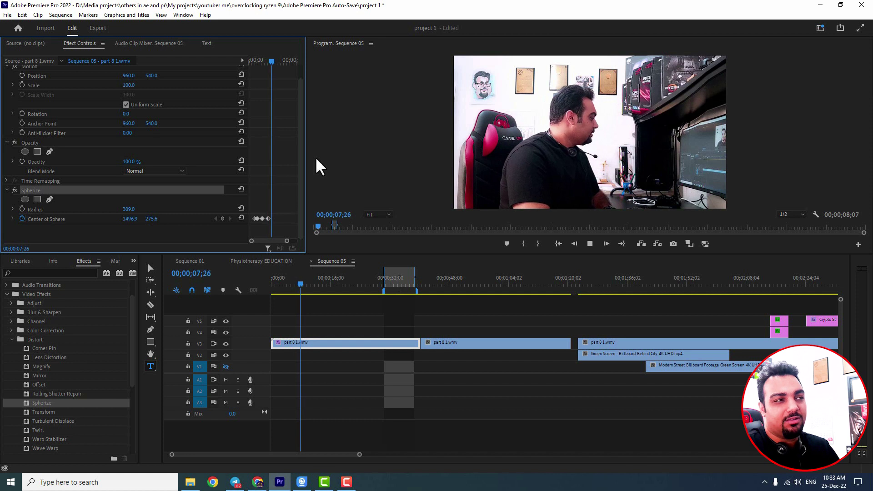
pyautogui.press('space')
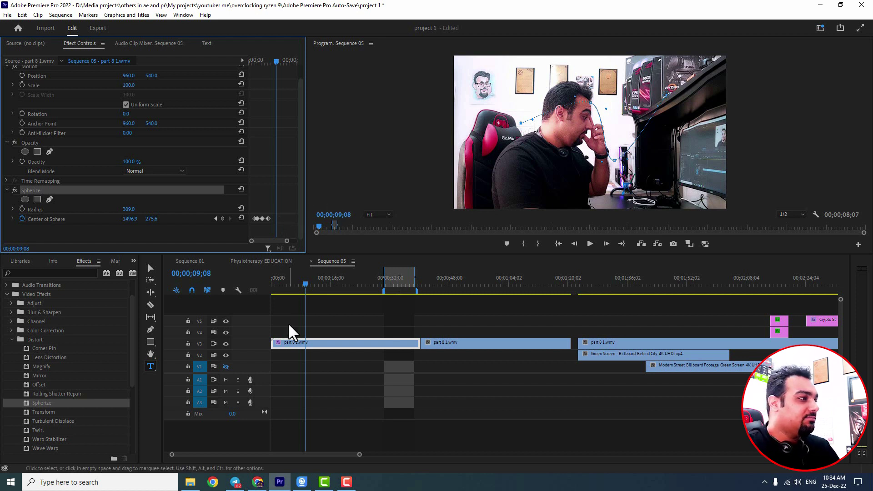
pyautogui.click(283, 284)
pyautogui.moveTo(284, 282); pyautogui.dragTo(294, 285)
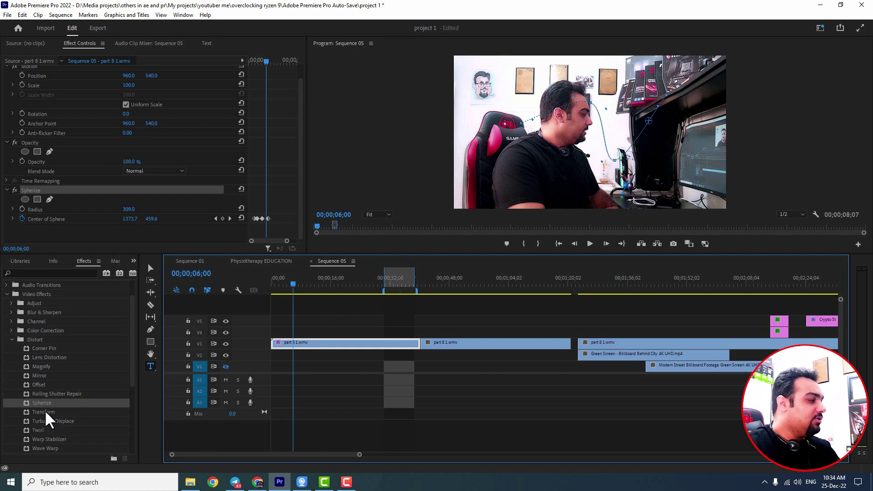
# - Replace the Spherize effect on the first part 8 1.wmv clip with the Transform effect and move the playhead to 00;00;14;14
pyautogui.click(34, 188)
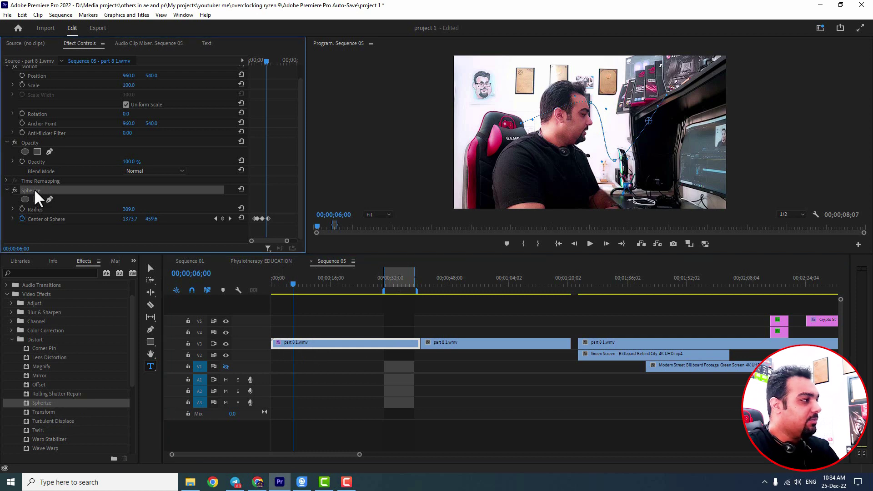
pyautogui.press('Delete')
pyautogui.moveTo(42, 409); pyautogui.dragTo(342, 345)
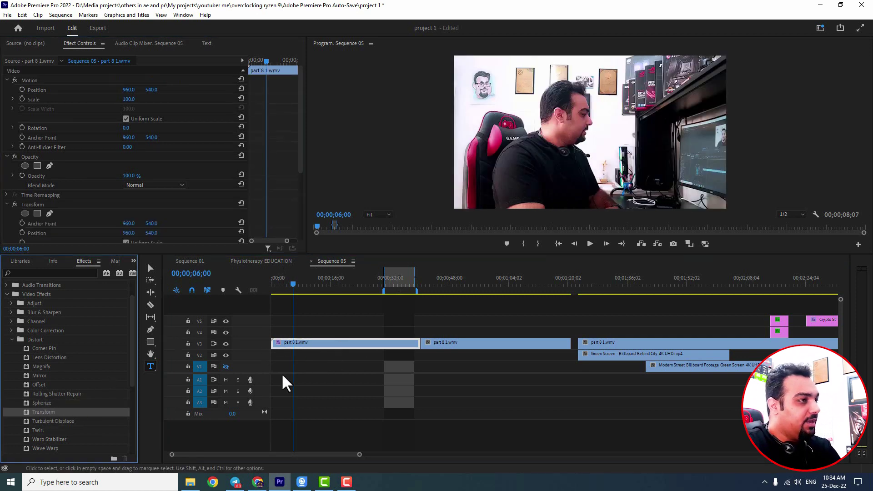
pyautogui.click(324, 285)
# - Try Skew values up to 35 and down to -2 on the Transform effect, and reset Skew to its default
pyautogui.scroll(-5, 136, 159)
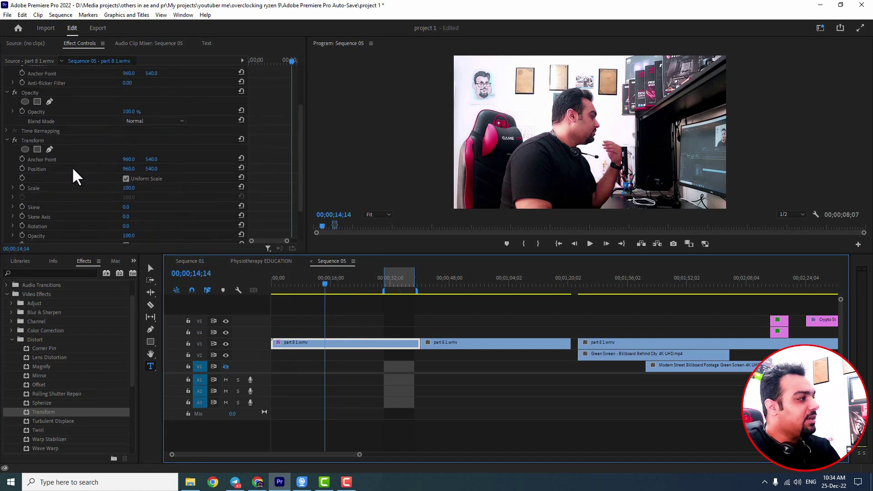
pyautogui.scroll(3, 57, 182)
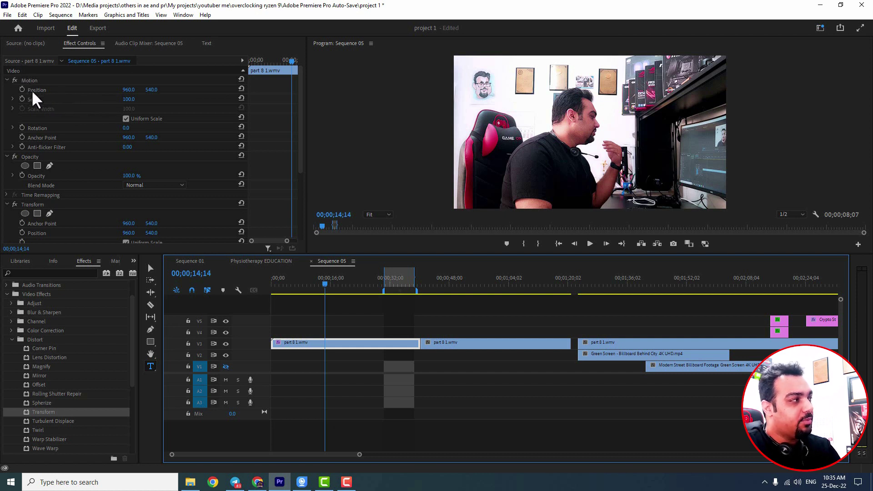
pyautogui.scroll(-5, 54, 109)
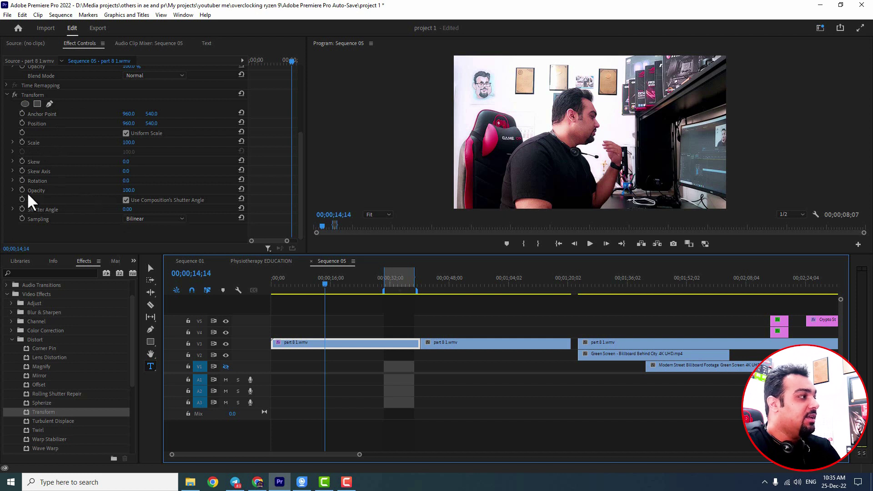
pyautogui.scroll(5, 143, 196)
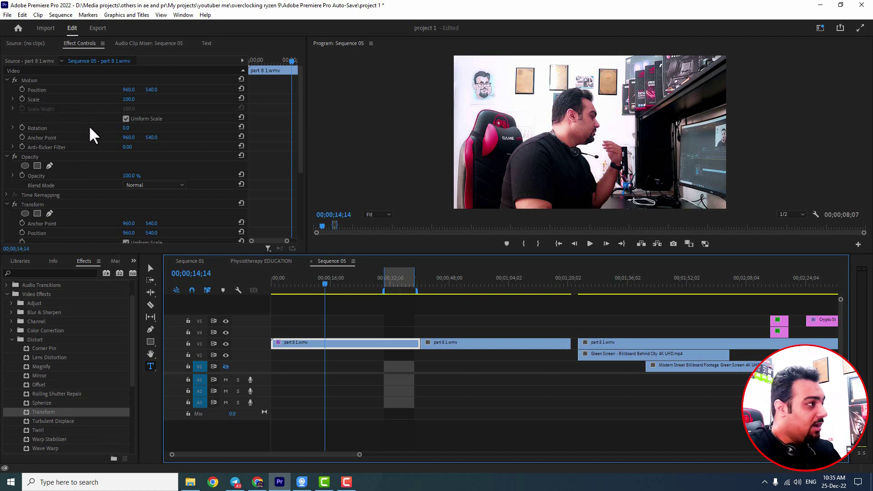
pyautogui.scroll(-5, 89, 125)
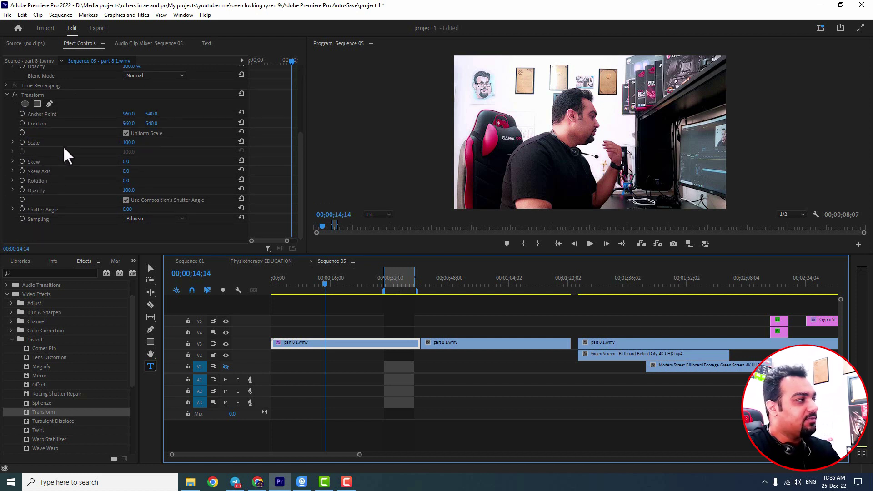
pyautogui.moveTo(125, 162)
pyautogui.mouseDown()
pyautogui.moveTo(157, 161)
pyautogui.moveTo(142, 162)
pyautogui.mouseUp()
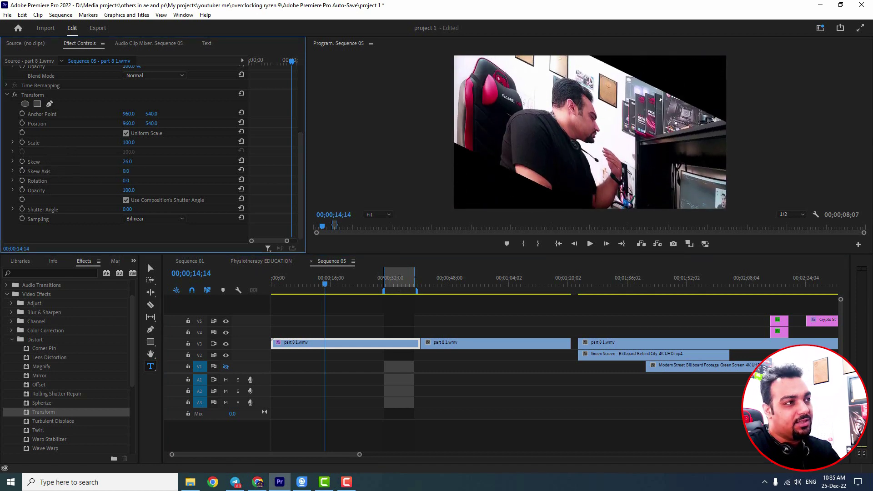
pyautogui.moveTo(142, 161); pyautogui.dragTo(142, 161)
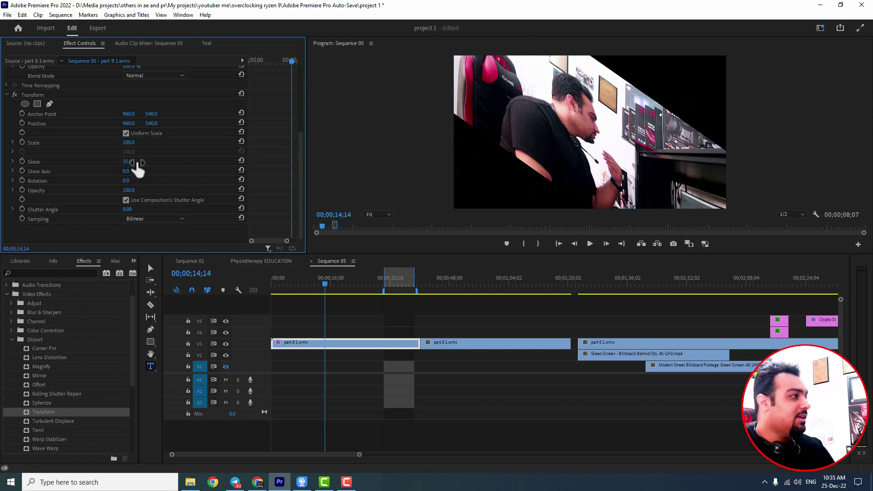
pyautogui.moveTo(131, 162); pyautogui.dragTo(115, 162)
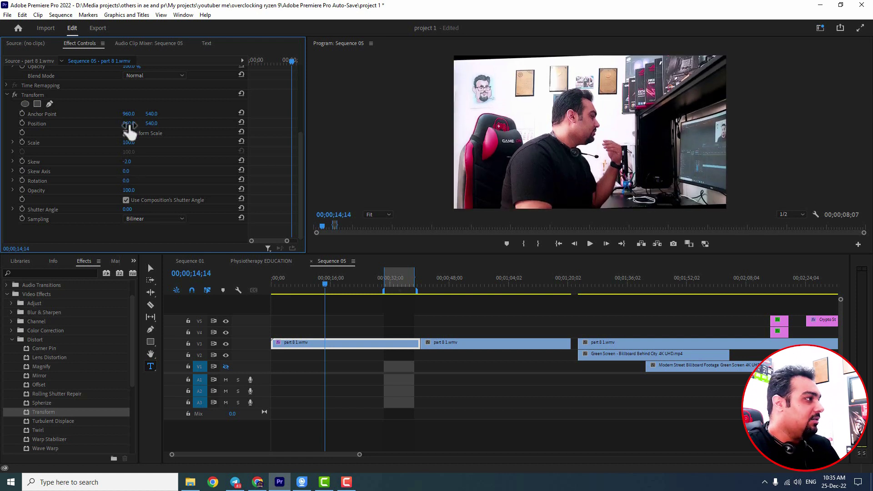
pyautogui.click(241, 161)
# - Set the Transform effect's Scale to 6 and start keyframing Scale and Rotation at 00;00;03;10
pyautogui.scroll(2, 191, 159)
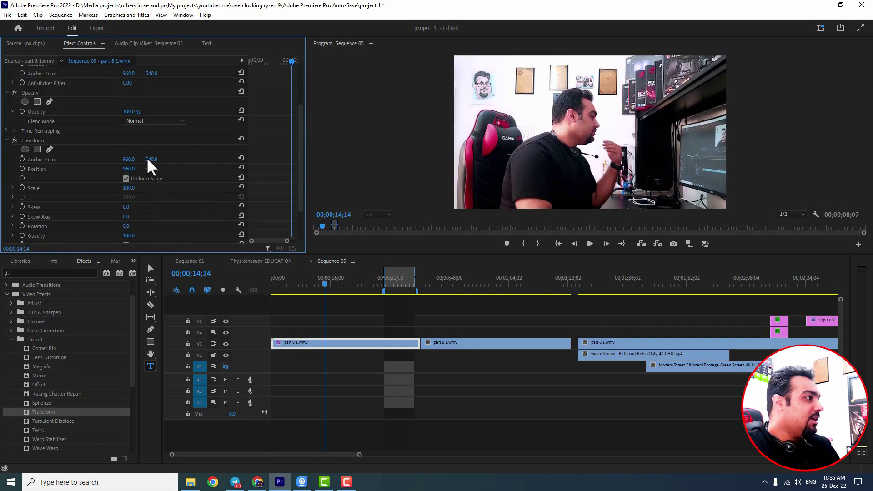
pyautogui.moveTo(129, 188); pyautogui.dragTo(86, 188)
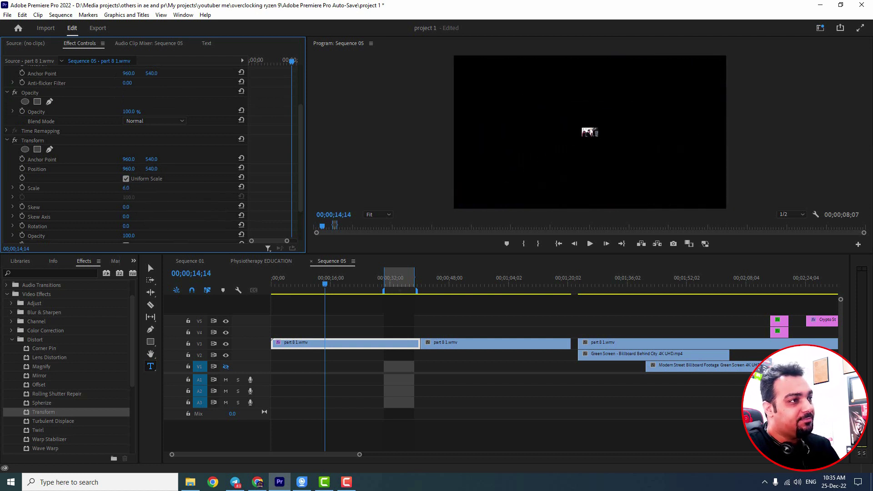
pyautogui.click(27, 188)
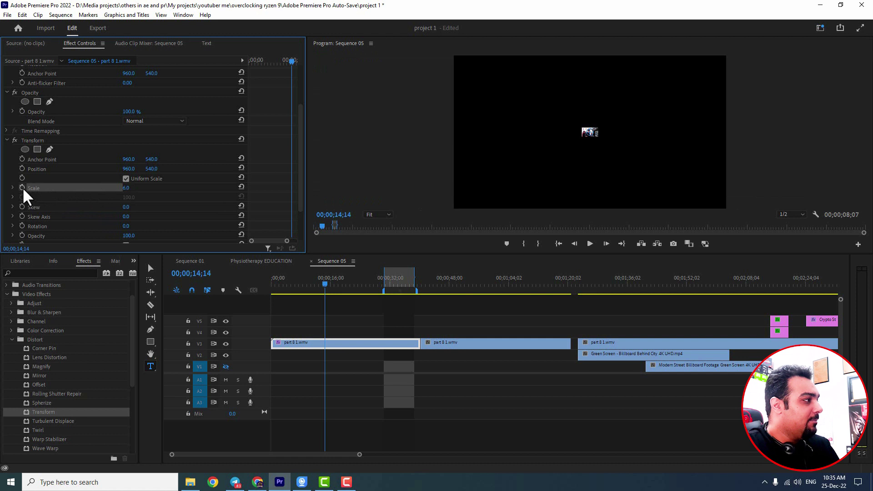
pyautogui.click(22, 188)
pyautogui.moveTo(306, 201); pyautogui.dragTo(380, 201)
pyautogui.moveTo(305, 196); pyautogui.dragTo(196, 198)
pyautogui.moveTo(347, 189); pyautogui.dragTo(230, 191)
pyautogui.click(161, 188)
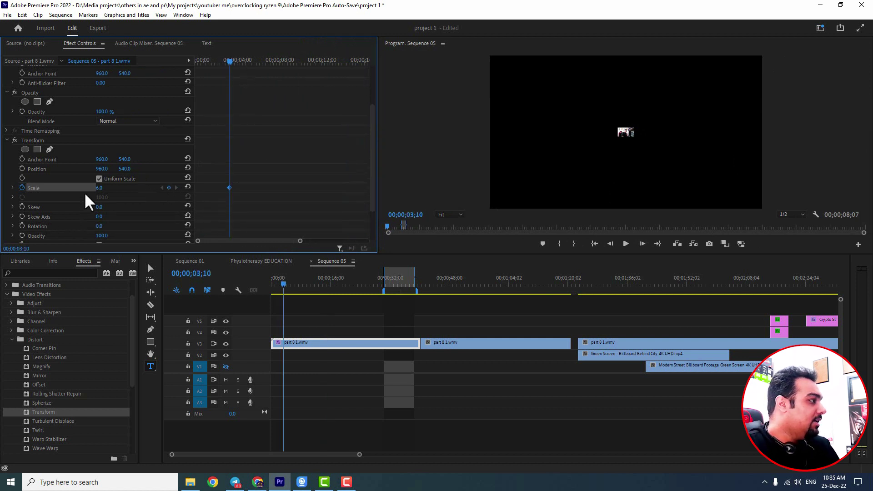
pyautogui.scroll(-2, 84, 192)
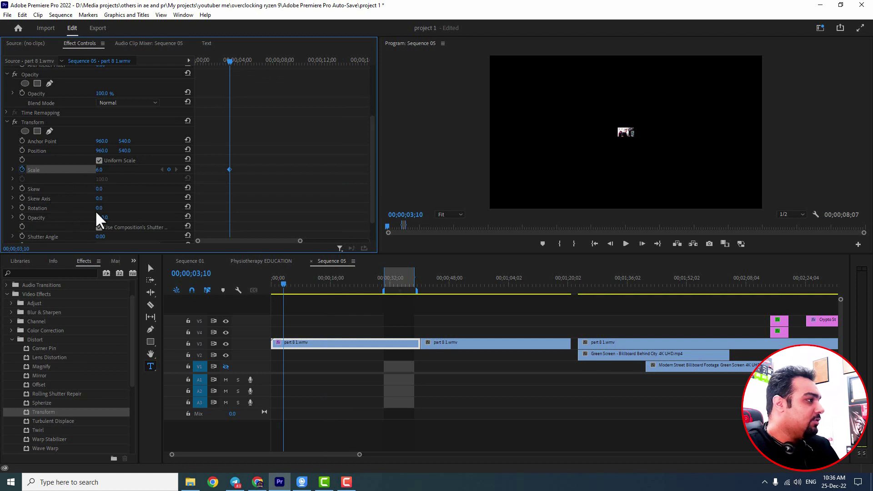
pyautogui.click(22, 208)
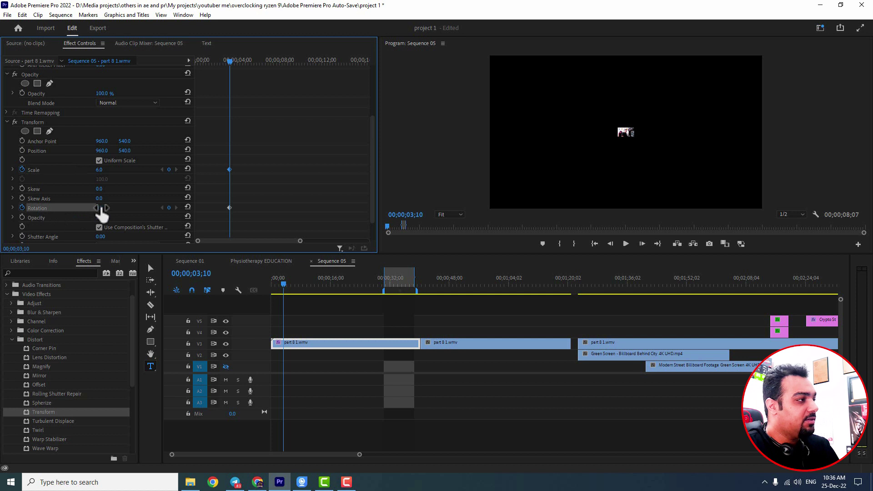
# - Add Transform keyframes at 00;00;03;27 with Scale 20 and Rotation 1x95.0°
pyautogui.press('space')
pyautogui.press('space')
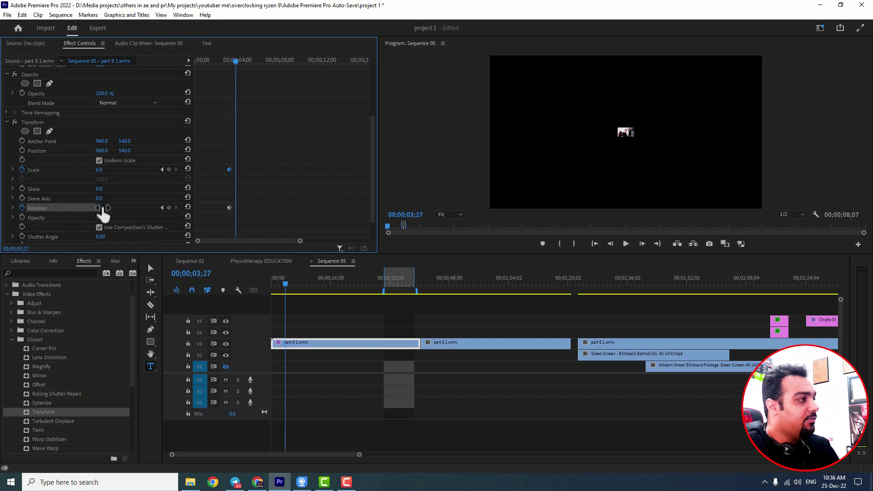
pyautogui.moveTo(101, 180); pyautogui.dragTo(109, 179)
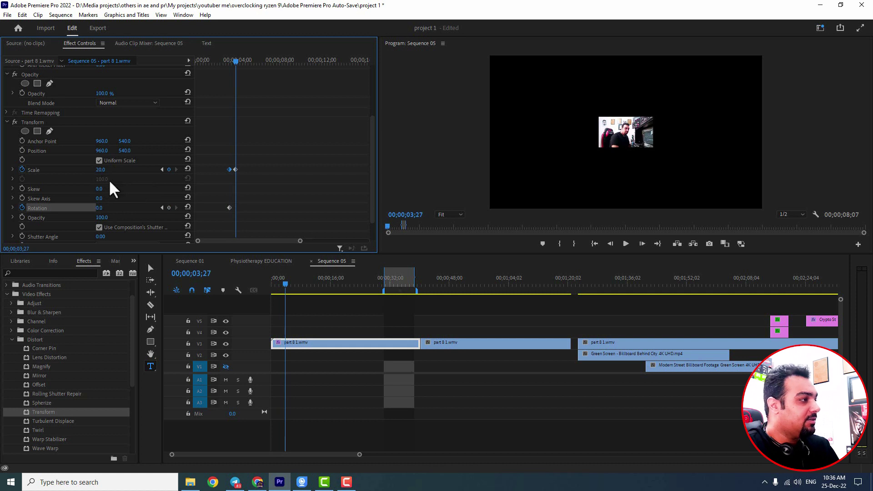
pyautogui.moveTo(101, 209); pyautogui.dragTo(141, 208)
# - Add Transform keyframes at 00;00;04;14 with Scale 42 and a further increased Rotation
pyautogui.press('space')
pyautogui.press('space')
pyautogui.moveTo(99, 166); pyautogui.dragTo(110, 166)
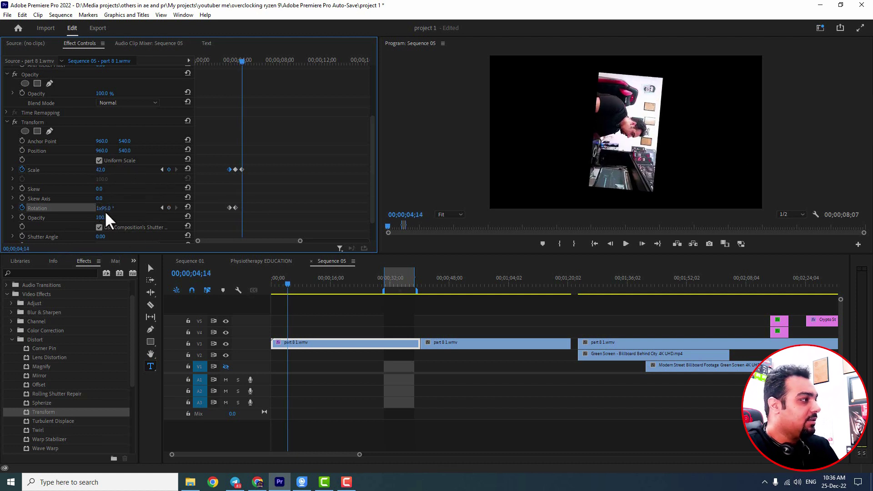
pyautogui.moveTo(105, 211); pyautogui.dragTo(201, 211)
# - Add Transform keyframes at 00;00;05;04 with Scale 96 and Rotation 4x2.0°
pyautogui.press('space')
pyautogui.press('space')
pyautogui.moveTo(100, 170); pyautogui.dragTo(125, 170)
pyautogui.moveTo(111, 208); pyautogui.dragTo(282, 208)
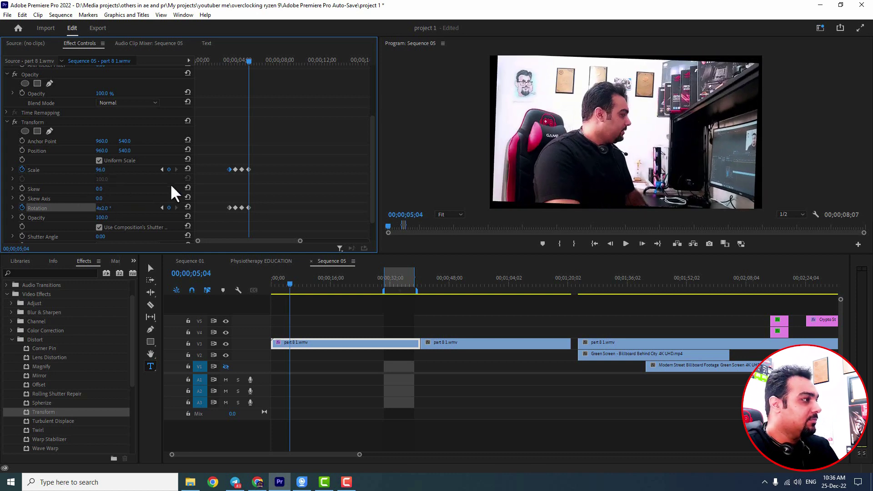
# - Add the last Transform keyframes at 00;00;05;17 with Scale 102 and Rotation 5x1.0°
pyautogui.press('space')
pyautogui.moveTo(105, 169)
pyautogui.mouseDown()
pyautogui.moveTo(127, 169)
pyautogui.moveTo(107, 171)
pyautogui.mouseUp()
pyautogui.moveTo(103, 208); pyautogui.dragTo(261, 208)
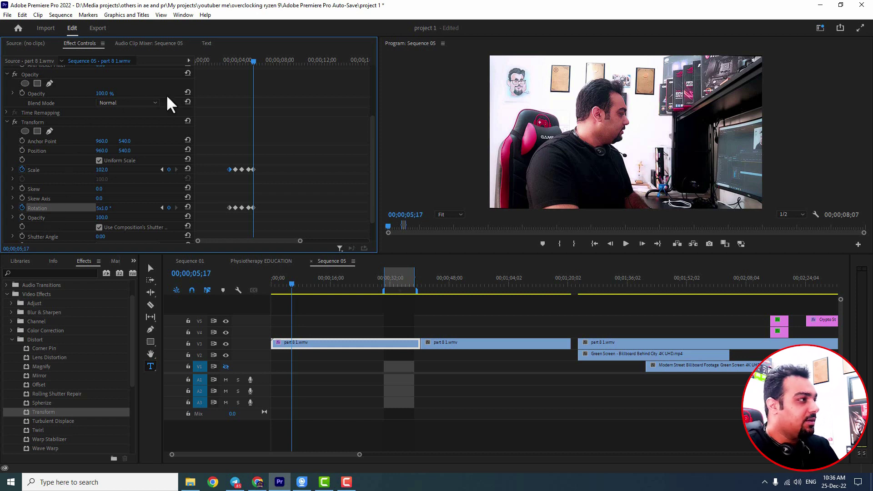
# - Play back the spinning zoom-in animation from before its first keyframe and review the Motion and Transform properties
pyautogui.click(219, 61)
pyautogui.press('space')
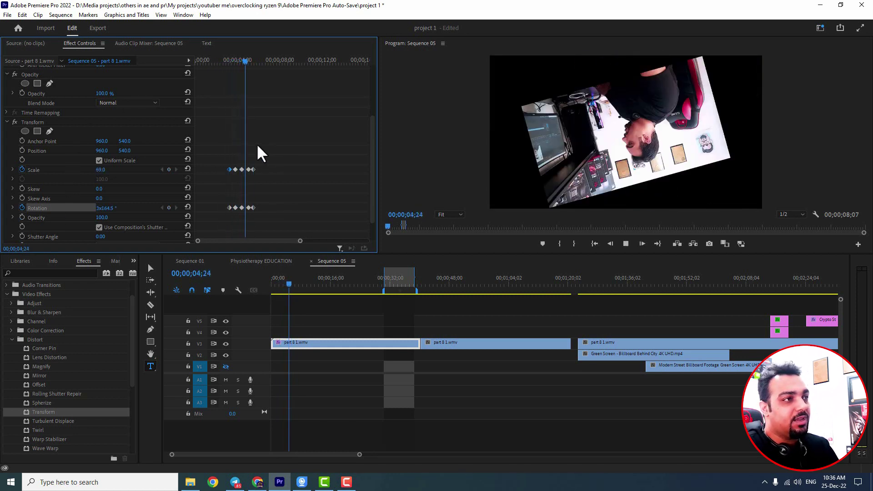
pyautogui.press('space')
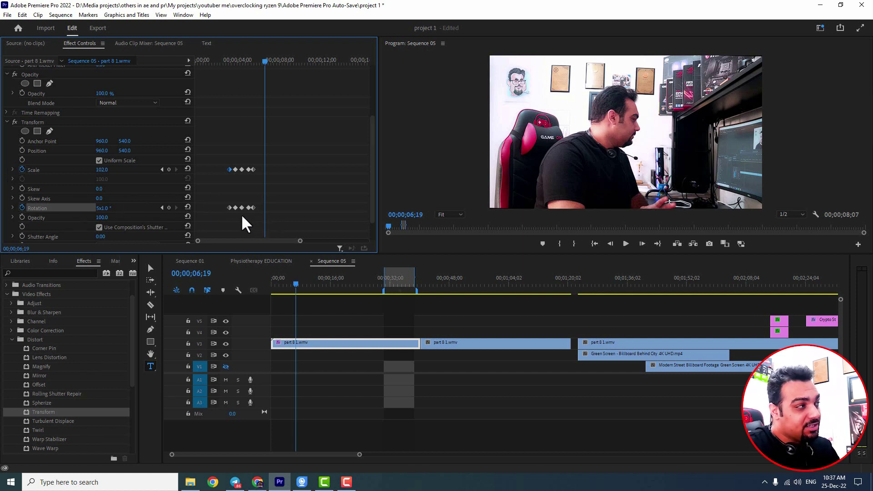
pyautogui.scroll(5, 232, 212)
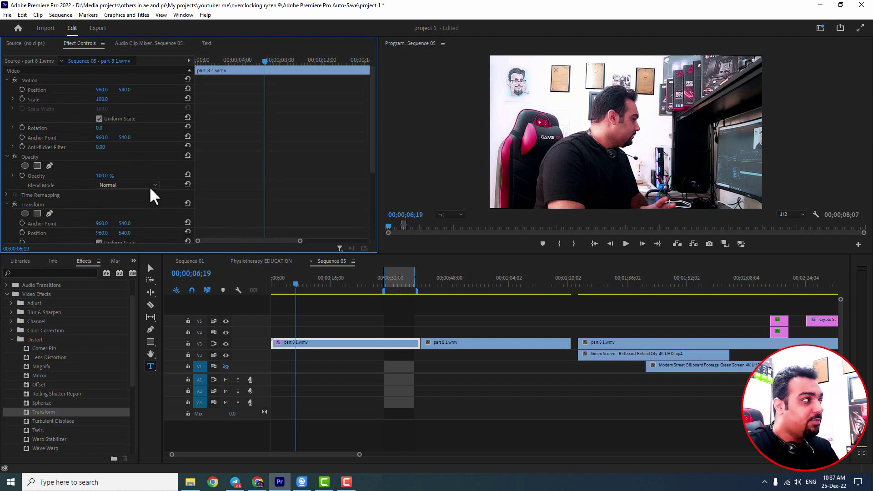
pyautogui.scroll(-5, 153, 128)
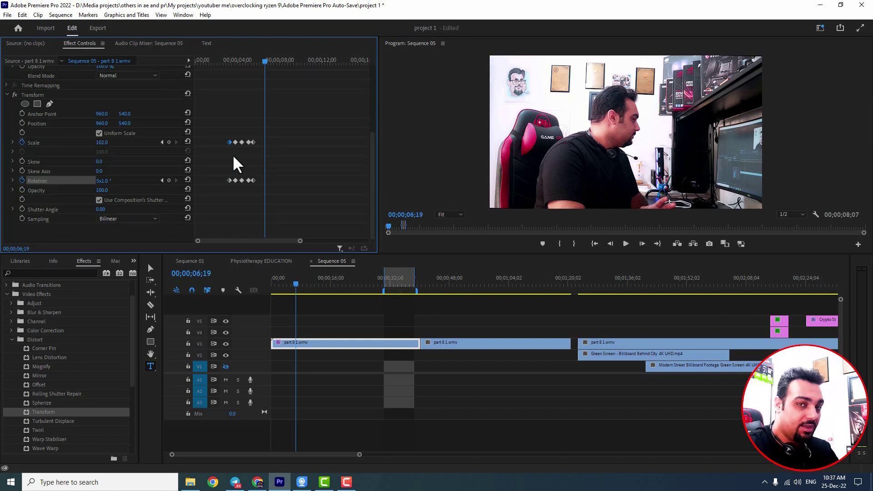
# - Delete all Scale and Rotation keyframes of the Transform effect, reset Scale to 100, and turn off keyframing for both
pyautogui.moveTo(273, 140); pyautogui.dragTo(215, 200)
pyautogui.press('Delete')
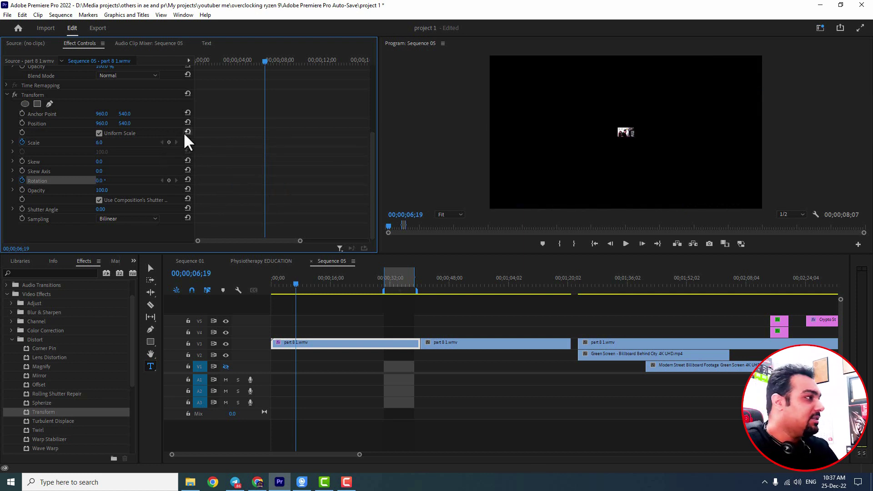
pyautogui.click(190, 109)
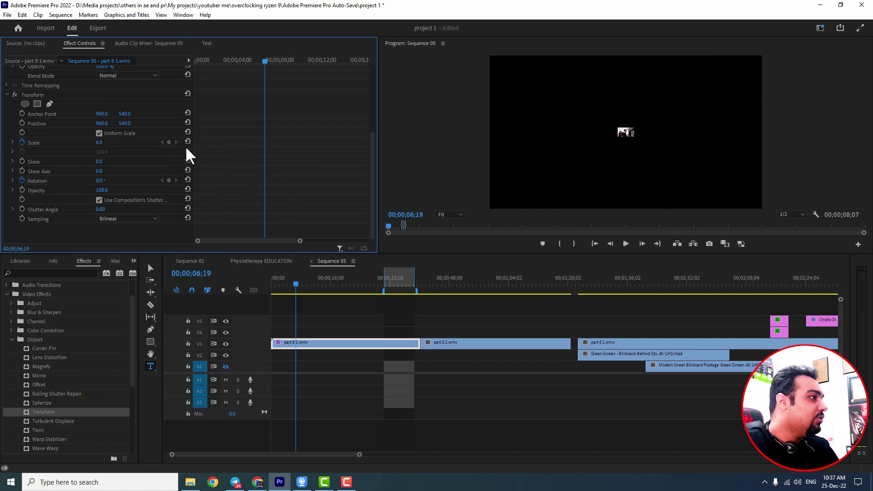
pyautogui.click(187, 141)
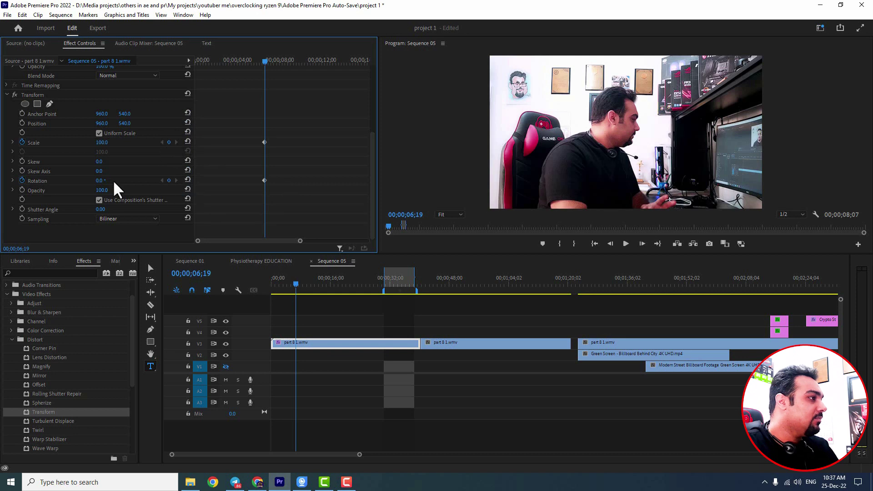
pyautogui.click(23, 181)
pyautogui.press('Return')
pyautogui.click(22, 142)
pyautogui.press('Return')
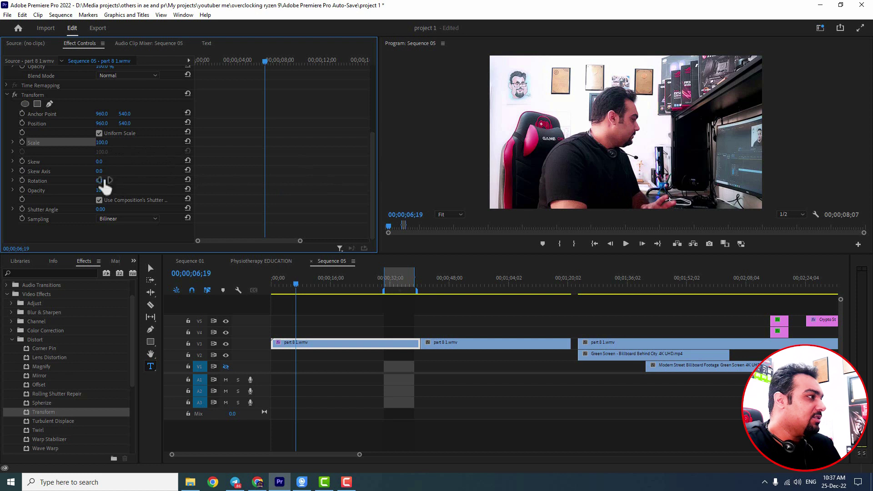
# - Set the Transform effect's Scale to 54, Skew to 14 and Skew Axis to 3x163.0°
pyautogui.moveTo(100, 163); pyautogui.dragTo(312, 171)
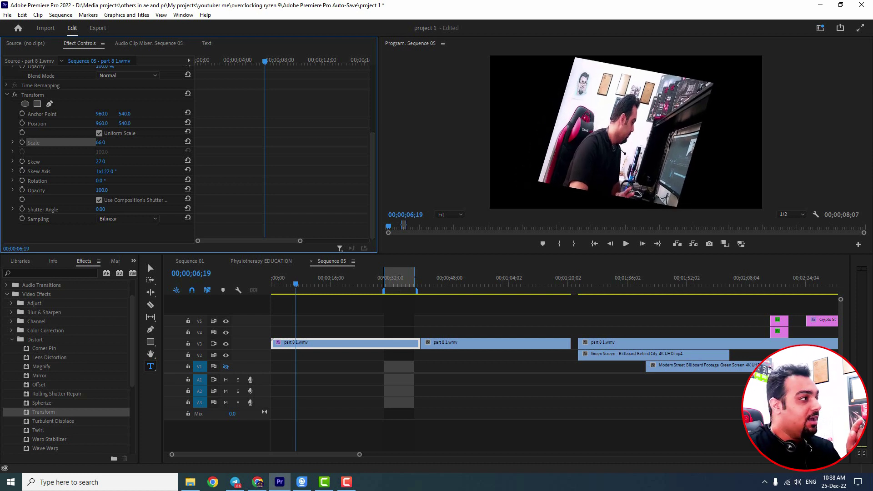
pyautogui.moveTo(104, 148); pyautogui.dragTo(238, 171)
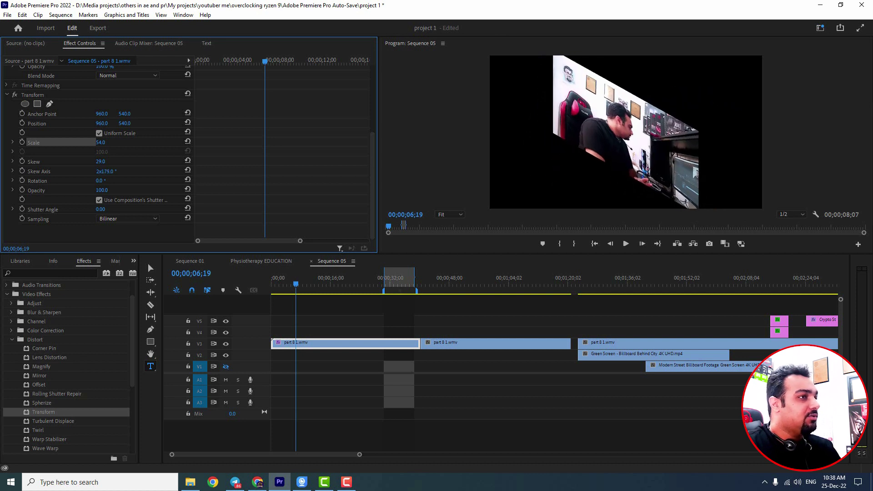
pyautogui.moveTo(98, 161)
pyautogui.mouseDown()
pyautogui.moveTo(88, 161)
pyautogui.moveTo(223, 172)
pyautogui.moveTo(106, 175)
pyautogui.mouseUp()
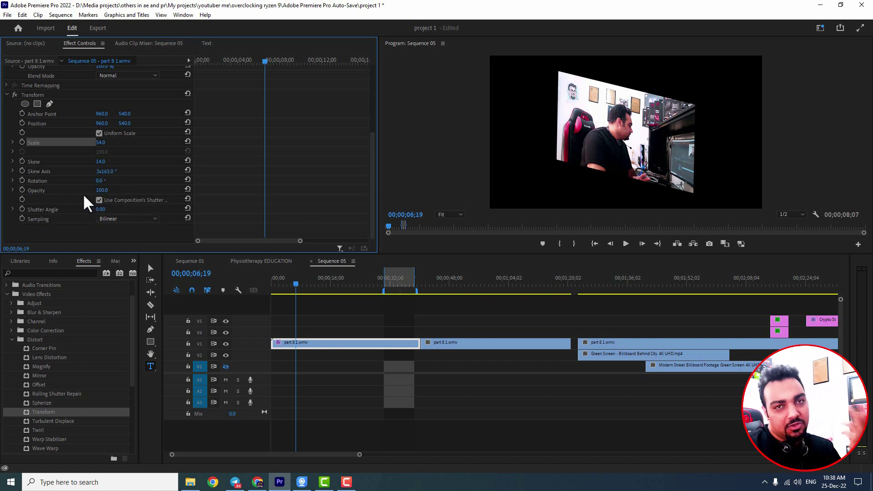
# - Widen the effect's parameter area, turn off Use Composition's Shutter Angle, and try adjusting the Shutter Angle
pyautogui.moveTo(103, 197); pyautogui.dragTo(192, 210)
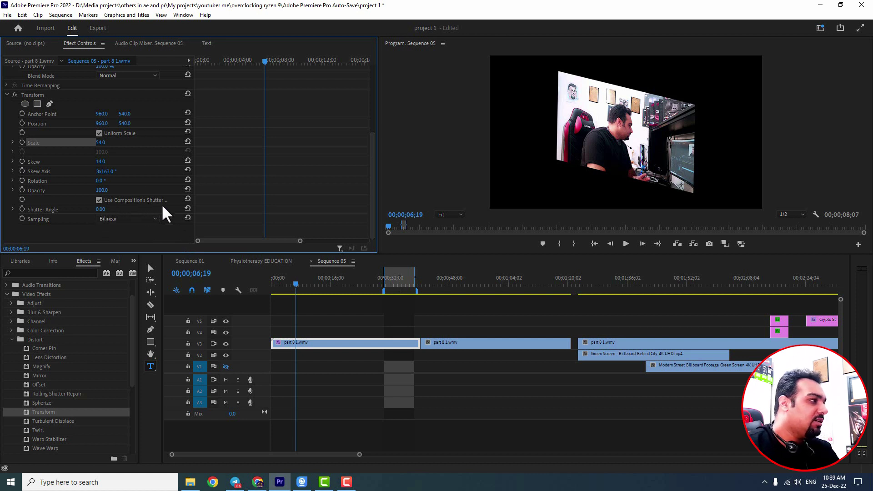
pyautogui.moveTo(195, 196); pyautogui.dragTo(225, 196)
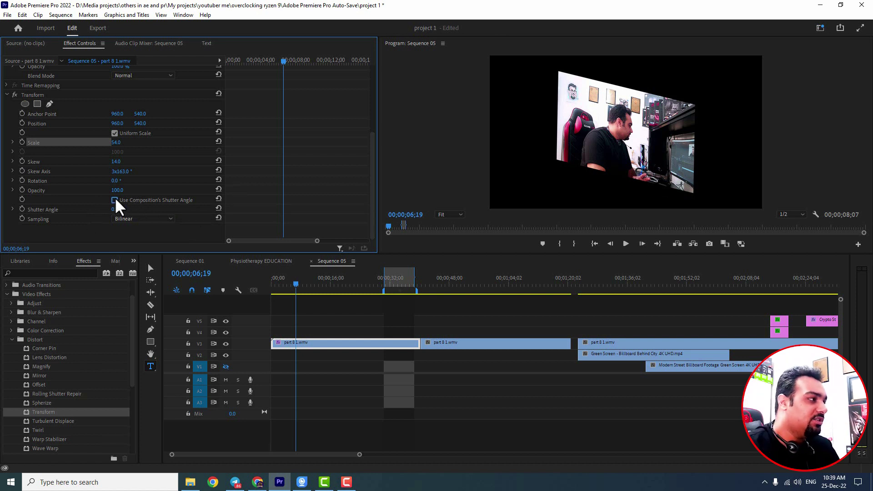
pyautogui.moveTo(117, 209); pyautogui.dragTo(148, 209)
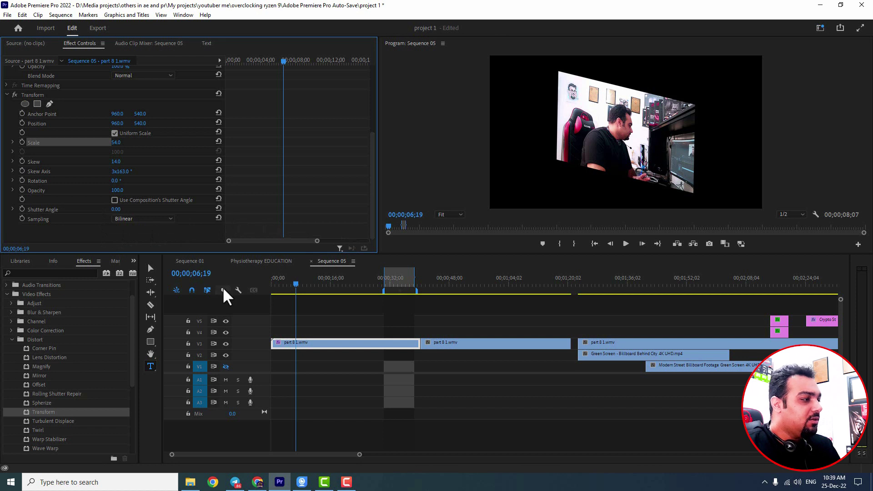
# - Add a text graphic reading "Hello" over the skewed clip in the video frame, near the centre
pyautogui.click(619, 172)
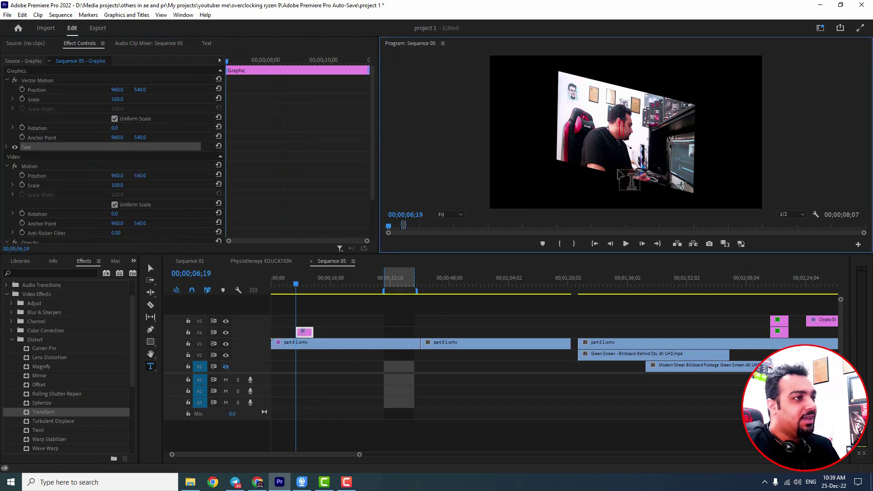
pyautogui.write('HEllo')
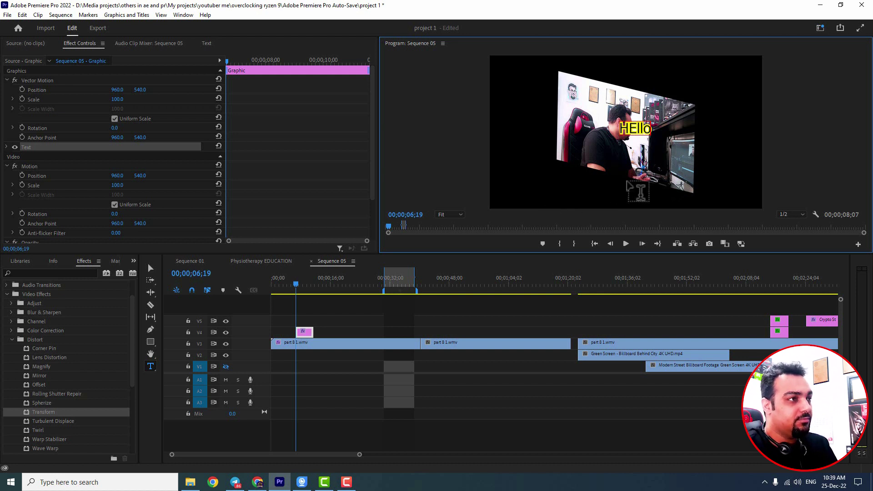
pyautogui.press('BackSpace')
pyautogui.press('BackSpace')
pyautogui.press('BackSpace')
pyautogui.press('BackSpace')
pyautogui.write('ello')
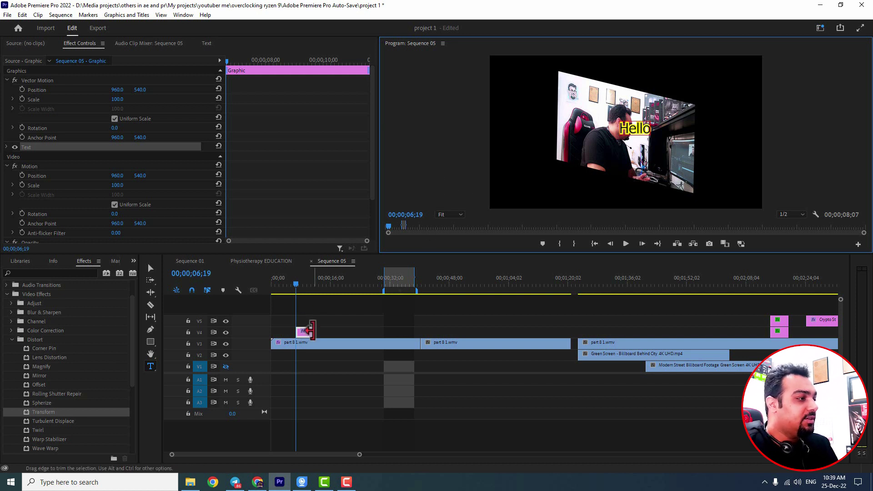
# - Apply the Transform effect to the "Hello" graphic and set Scale to 136, Skew to 35, Skew Axis to 2x204.0° and Rotation to 349°
pyautogui.click(299, 285)
pyautogui.moveTo(49, 410); pyautogui.dragTo(302, 332)
pyautogui.scroll(-5, 124, 162)
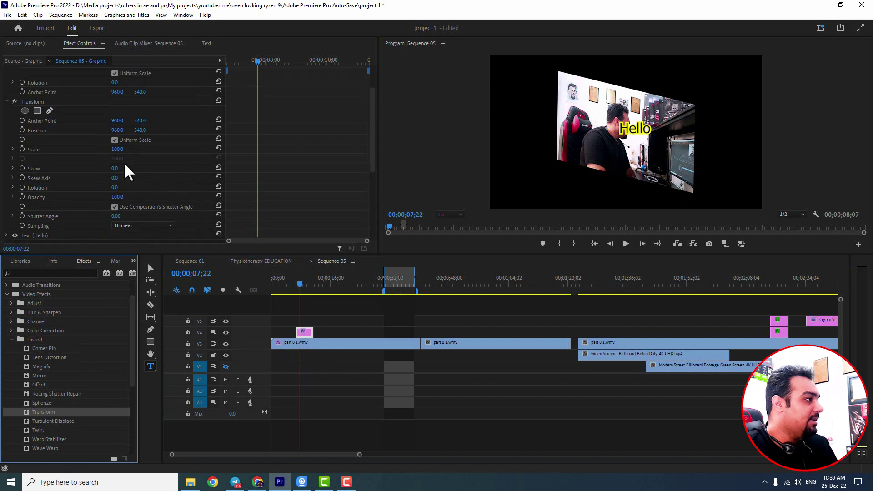
pyautogui.moveTo(119, 149); pyautogui.dragTo(123, 150)
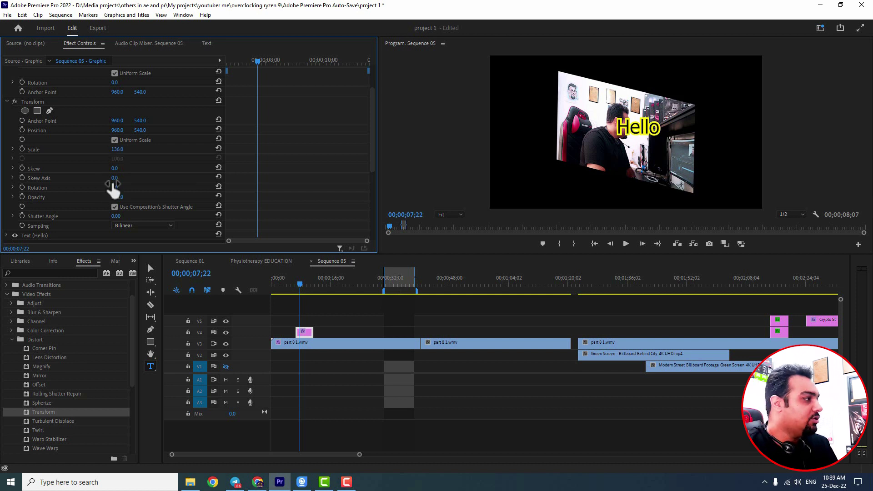
pyautogui.moveTo(116, 168); pyautogui.dragTo(376, 179)
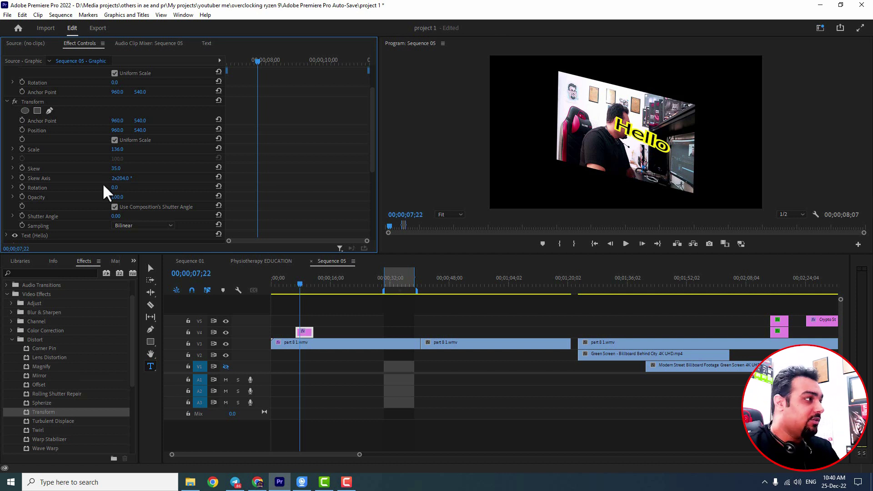
pyautogui.moveTo(114, 187); pyautogui.dragTo(273, 188)
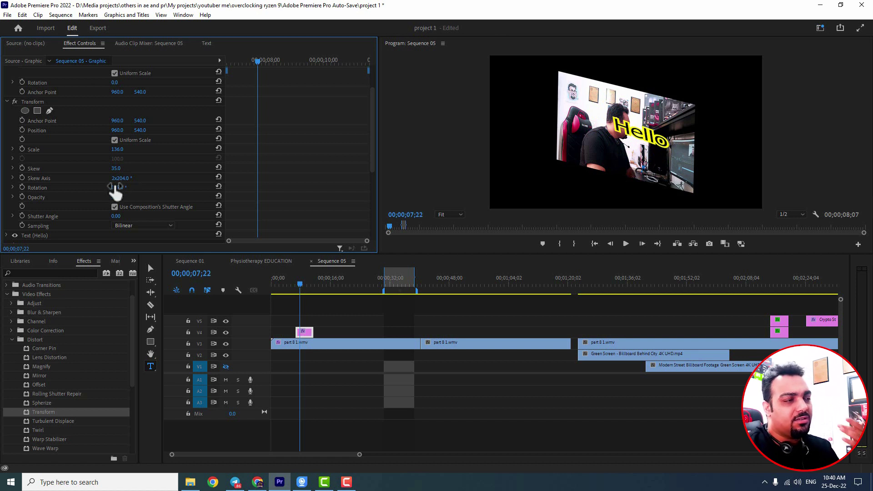
pyautogui.scroll(2, 32, 172)
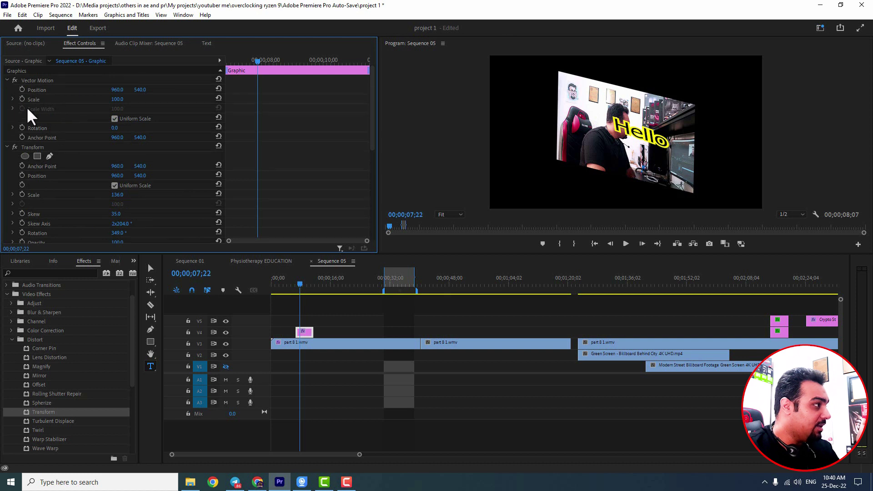
pyautogui.scroll(-6, 95, 127)
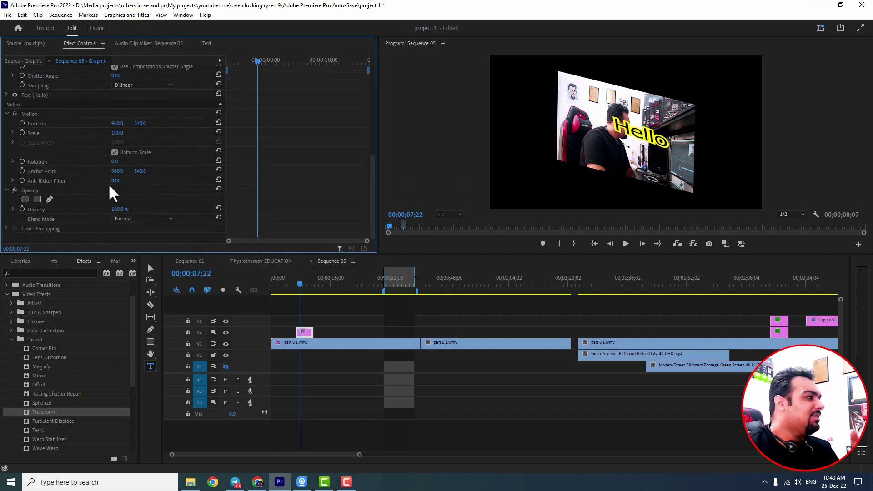
pyautogui.scroll(5, 116, 177)
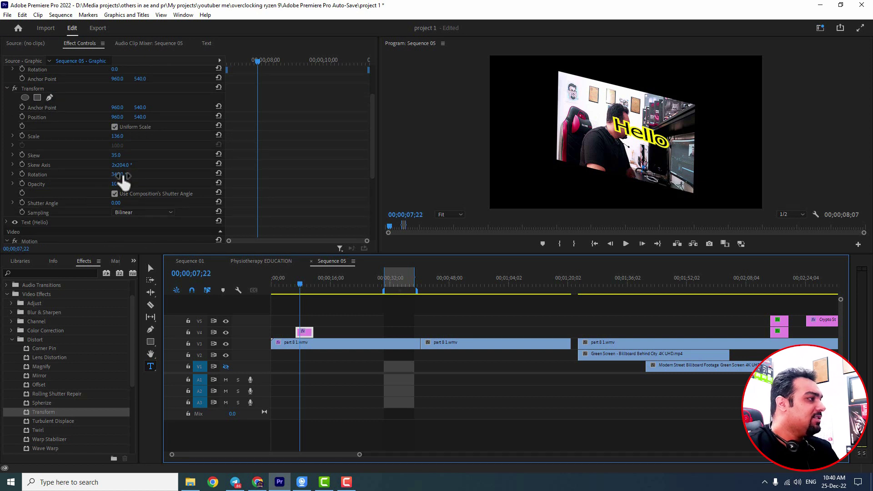